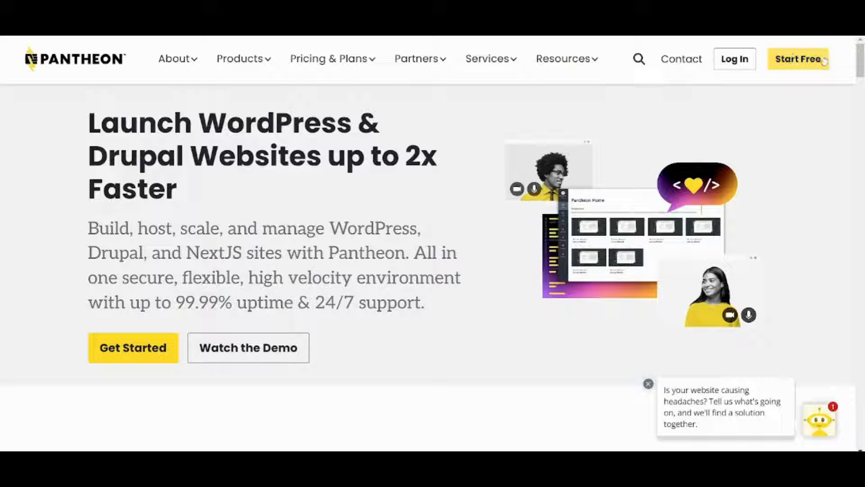
Step: Log in to Pantheon using Connect with Google and the chosen Google account
click(735, 64)
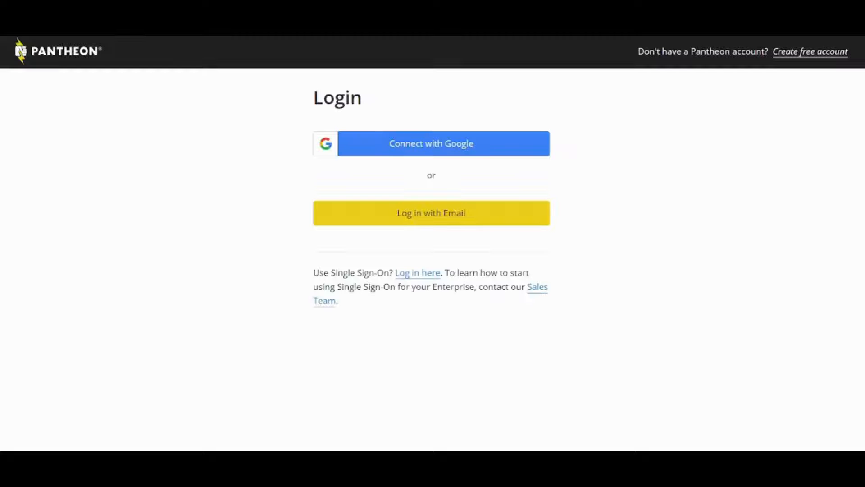
click(468, 153)
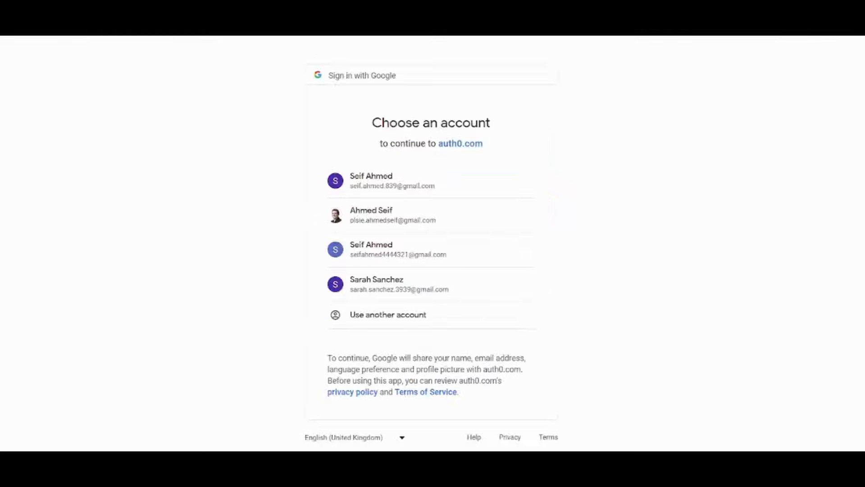
click(456, 253)
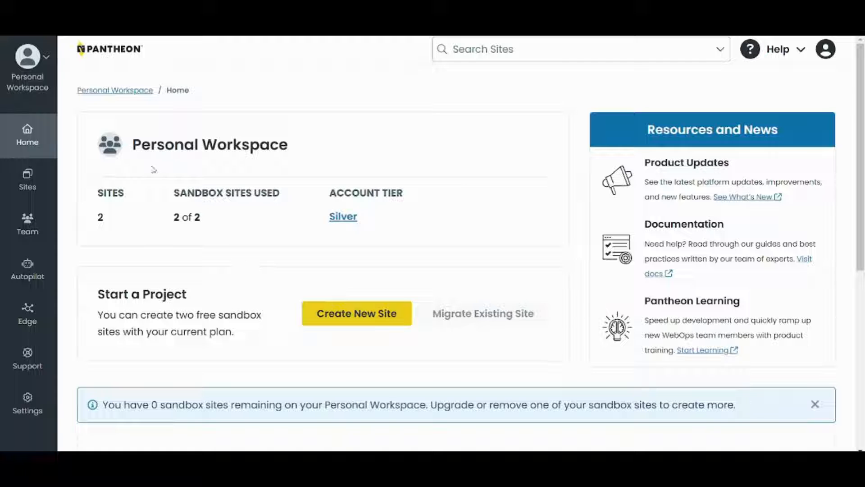
Step: Open the Tutorial2ttt site from the Sites list to reach its pending migration
click(9, 179)
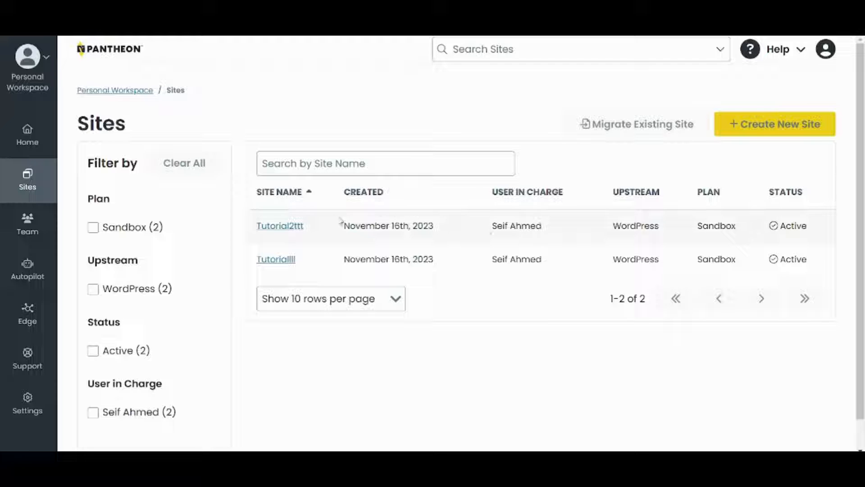
click(288, 226)
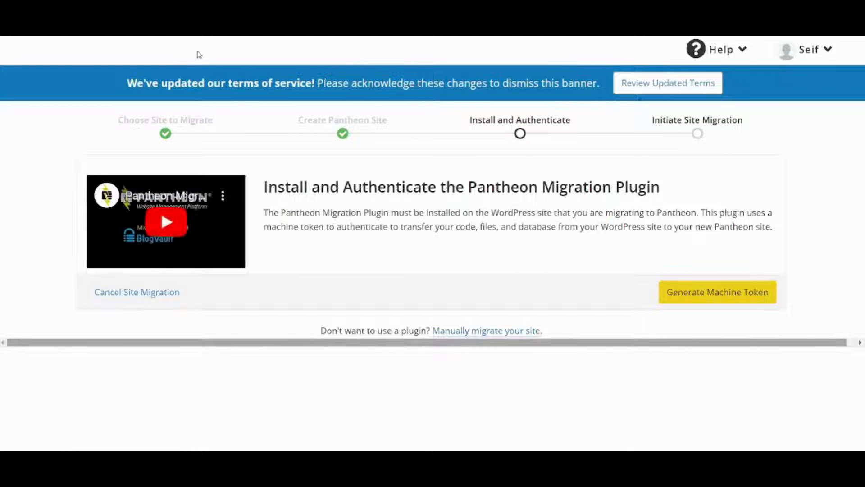
Step: Cancel the migration and permanently delete the site by confirming the name tutorial2ttt
click(119, 298)
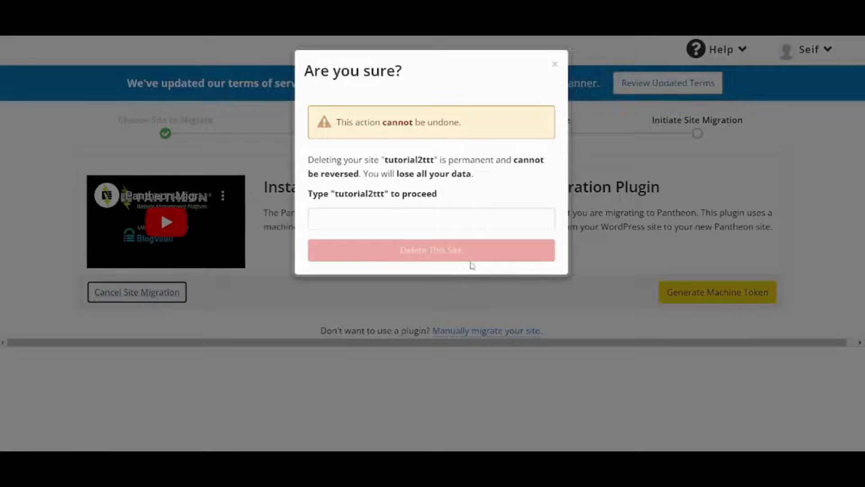
click(396, 222)
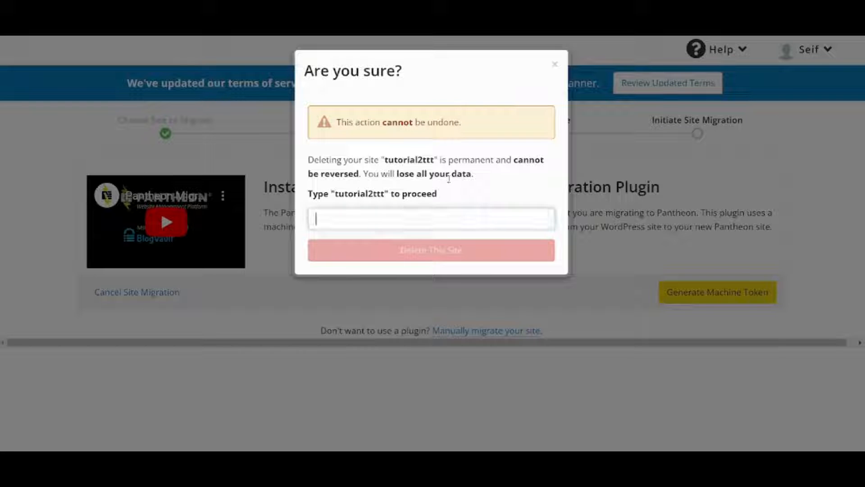
text(tutorial2ttt)
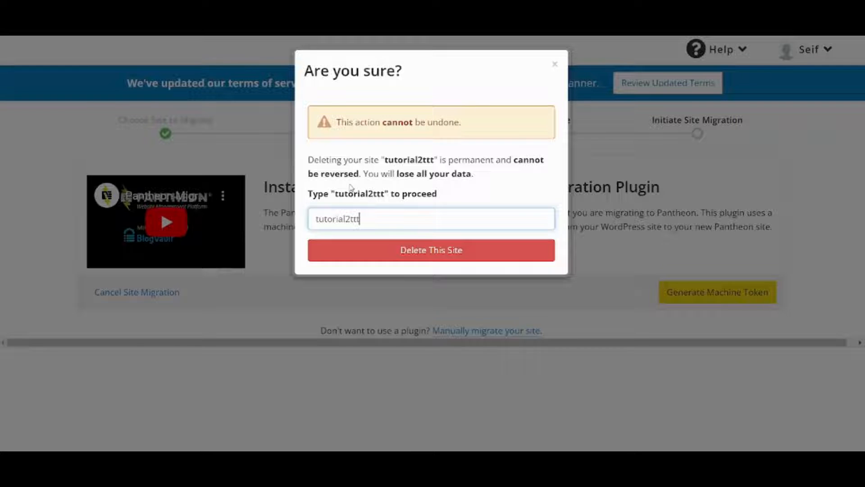
click(434, 249)
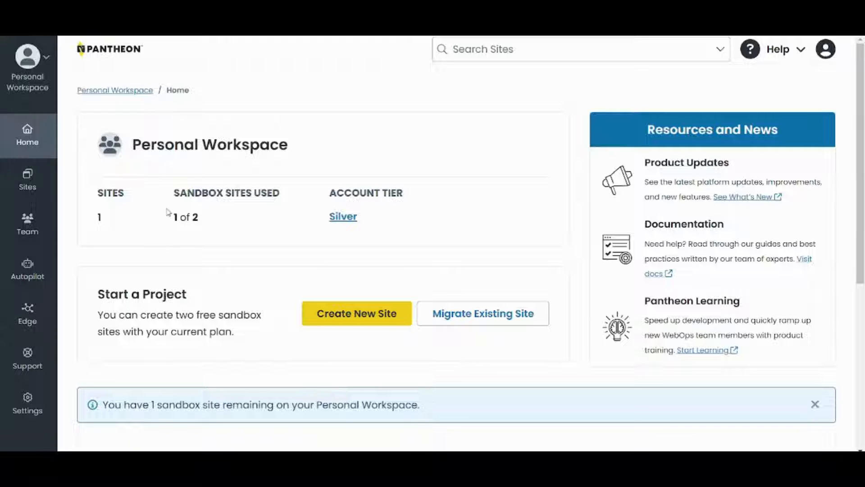
drag(169, 215, 205, 223)
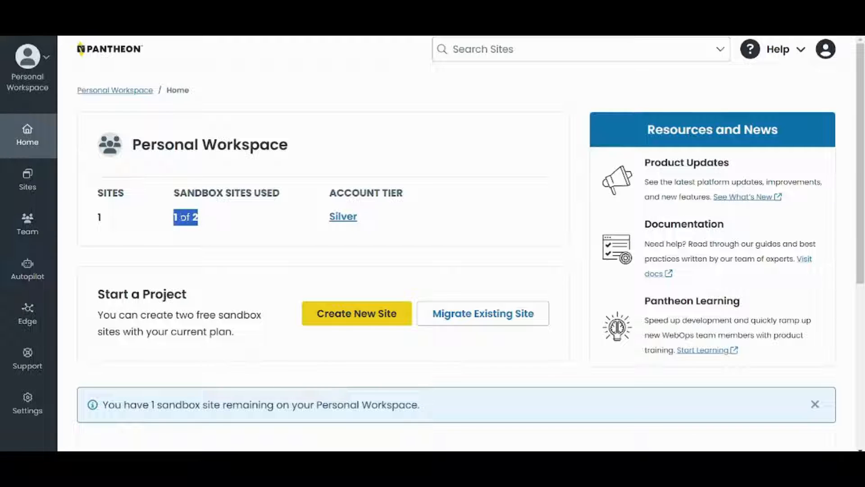
Step: Go to Sites and start a new site with + Create New Site
click(180, 217)
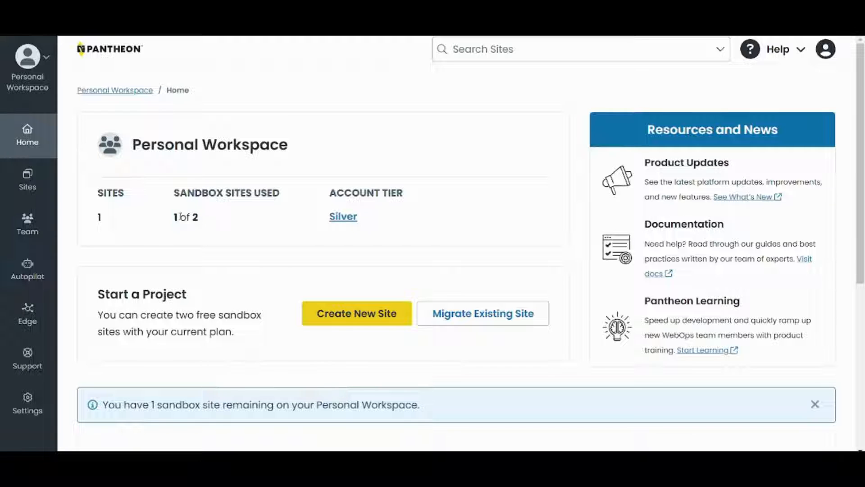
click(28, 178)
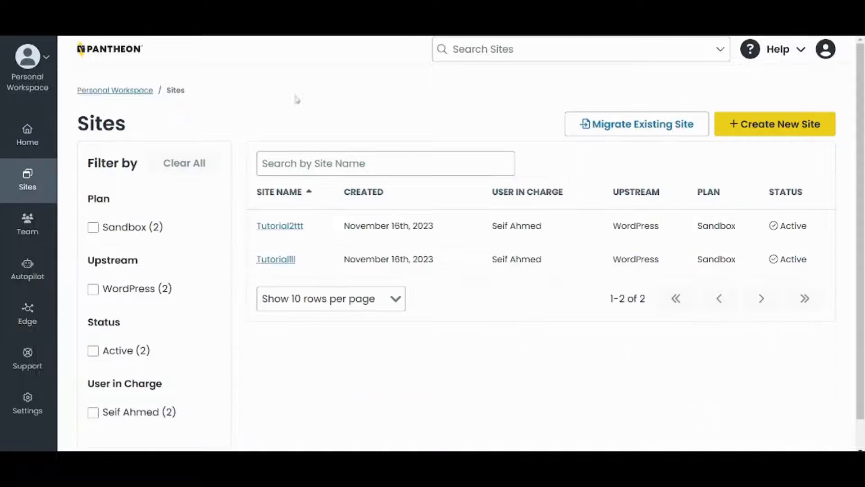
click(777, 132)
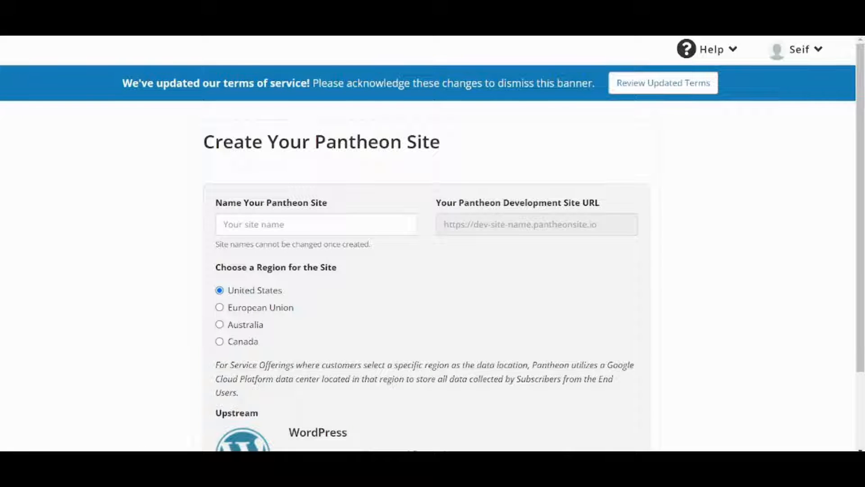
Step: Name the new WordPress site Marketingg and submit it
click(345, 221)
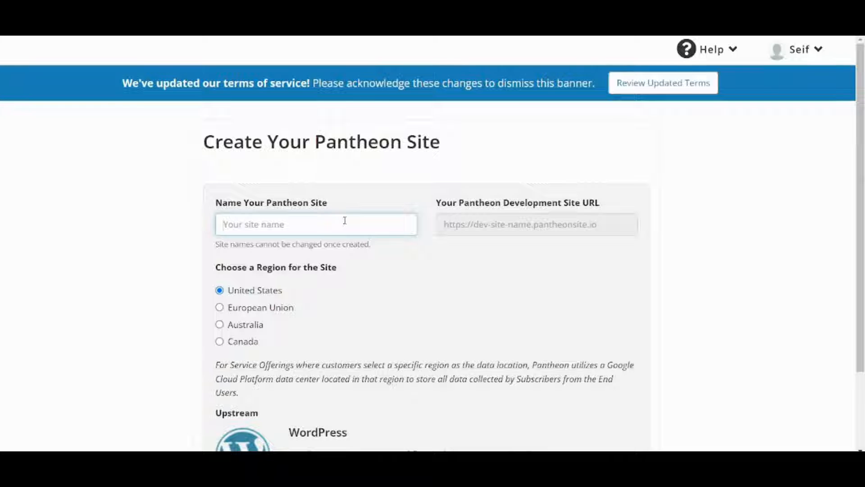
text(Marketinggg)
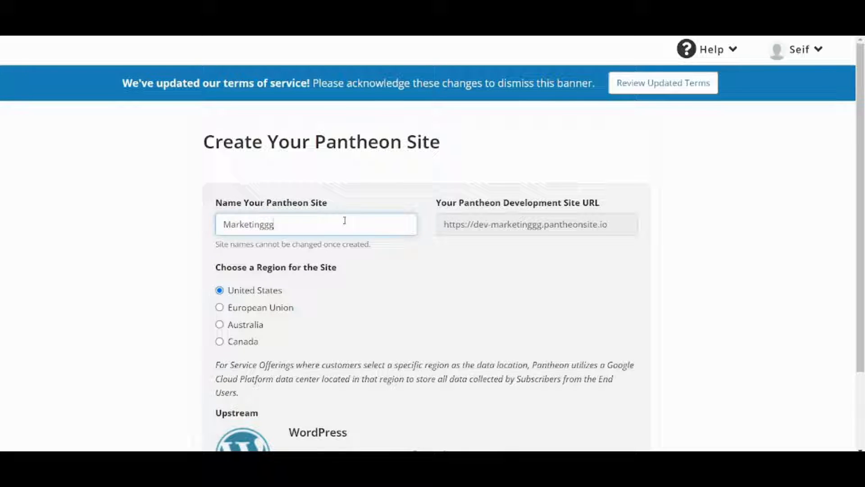
key(BackSpace)
click(521, 242)
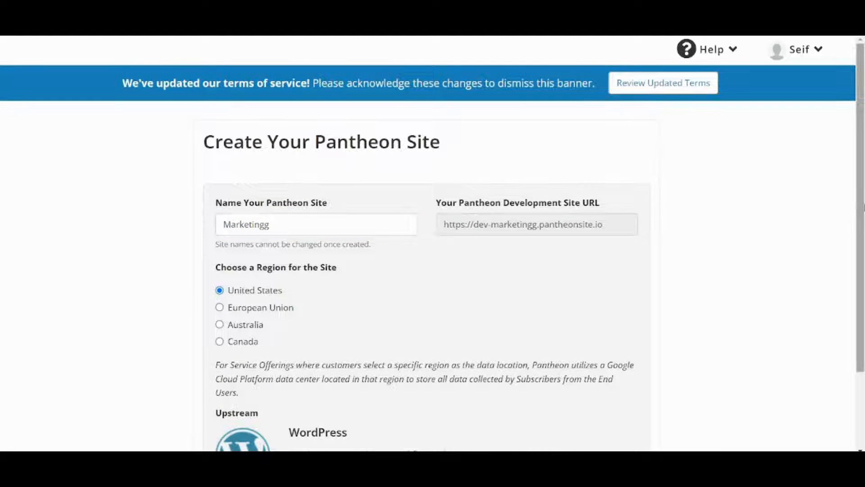
drag(861, 208, 863, 312)
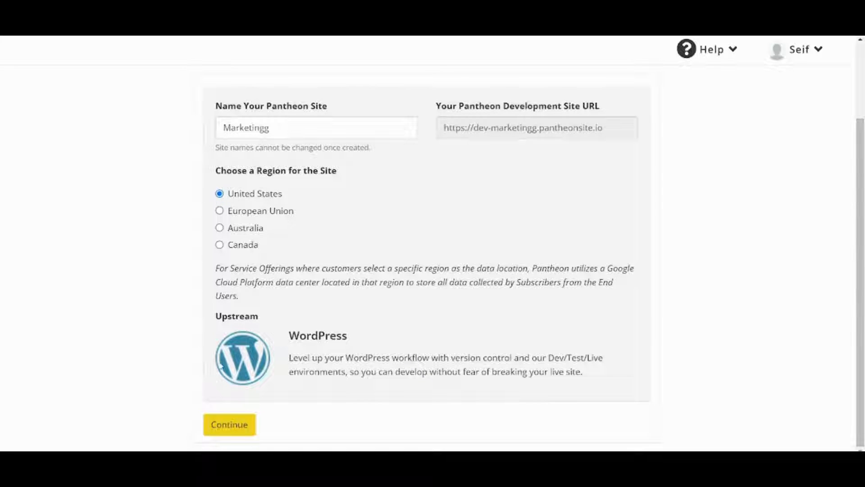
click(236, 417)
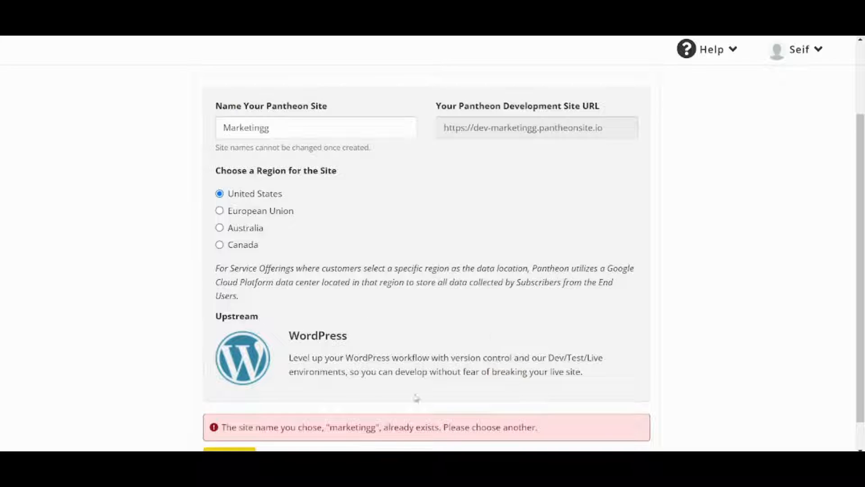
Step: Rename the taken site name to Marketingg10 and resubmit
click(273, 126)
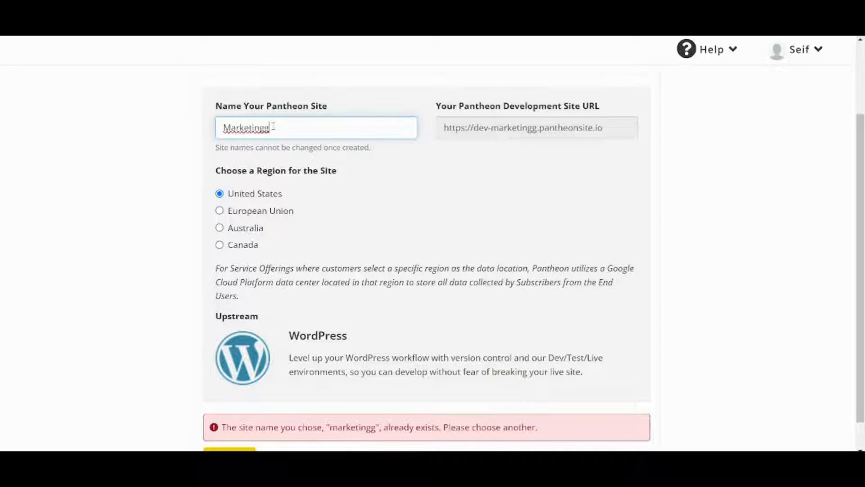
text(10)
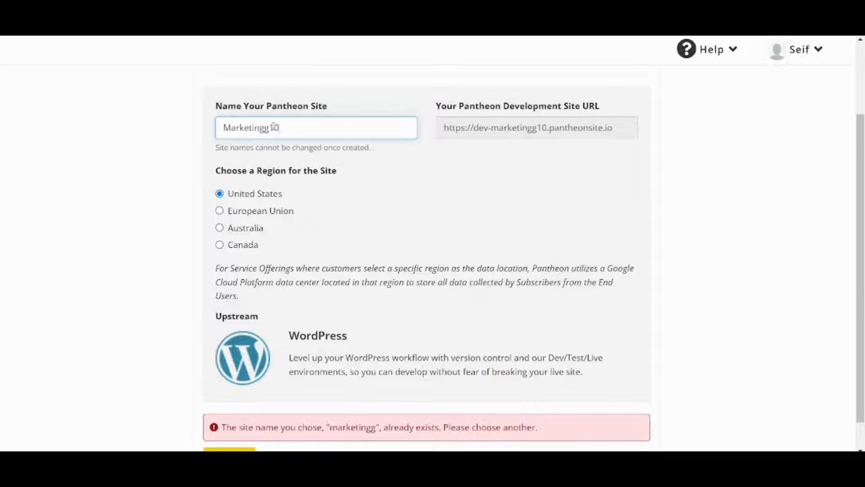
scroll(514, 444, down, 1)
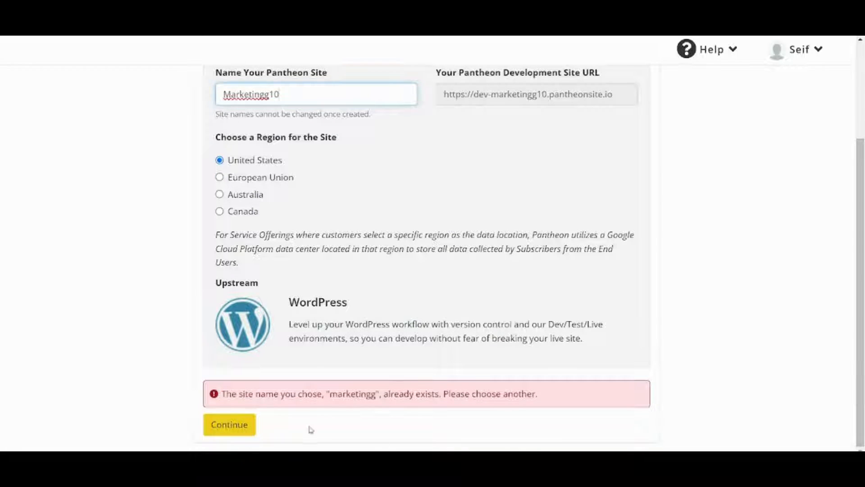
click(224, 427)
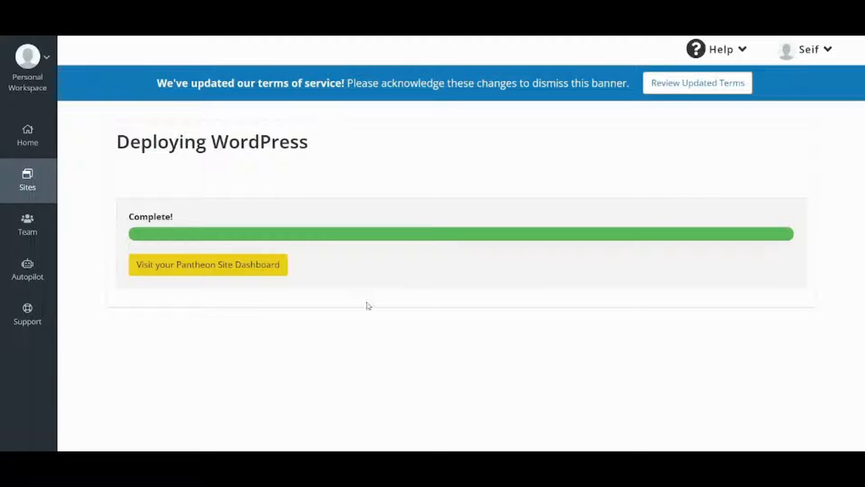
Step: Open the Marketingg10 site dashboard and launch its WordPress Site Admin
click(245, 271)
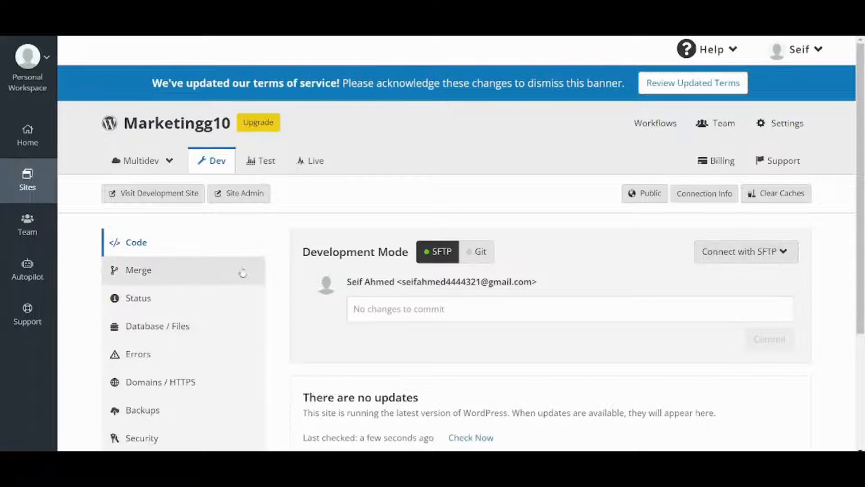
click(253, 197)
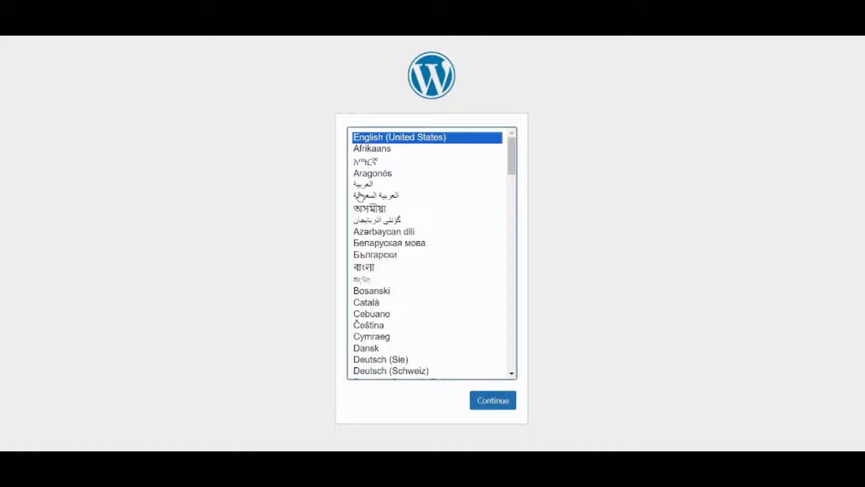
Step: Choose English (United States), set site title Marketingg10 and enter an admin username
click(498, 403)
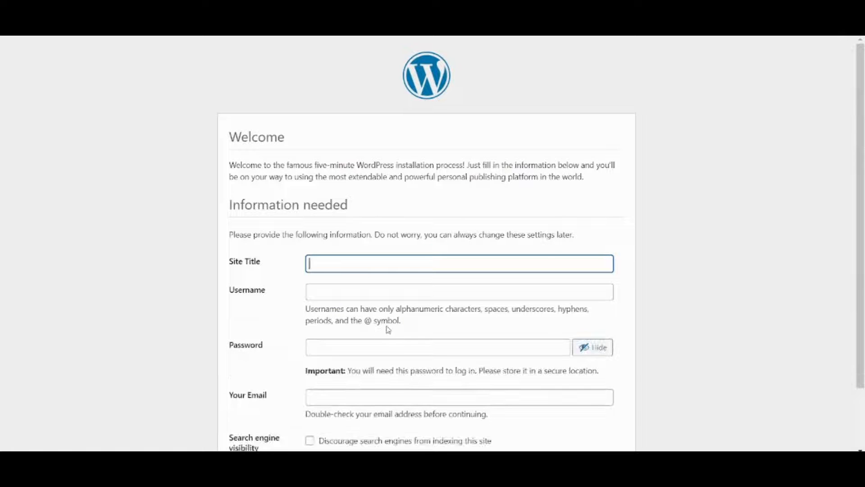
click(330, 258)
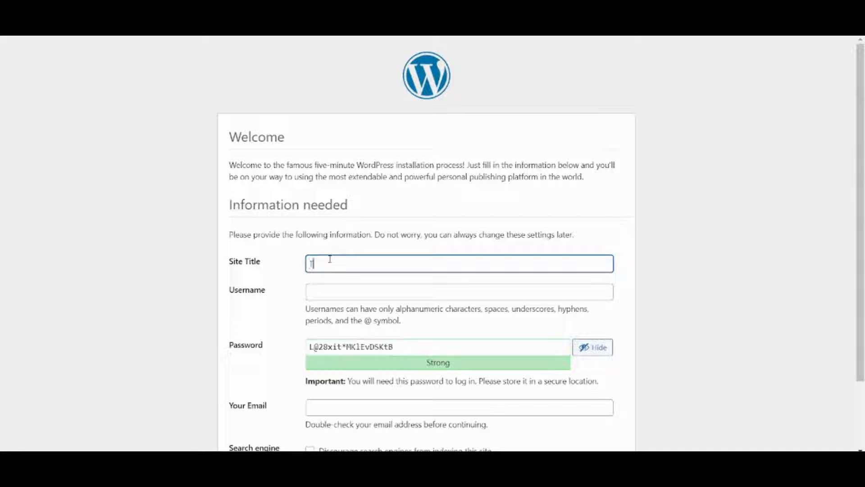
text(Marketingg10)
click(357, 287)
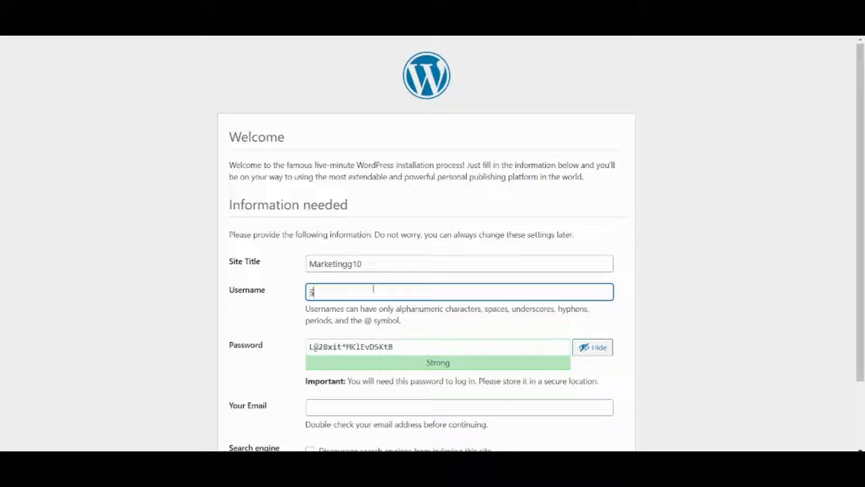
Step: Replace the generated password with a custom admin password
click(440, 345)
drag(440, 346, 155, 330)
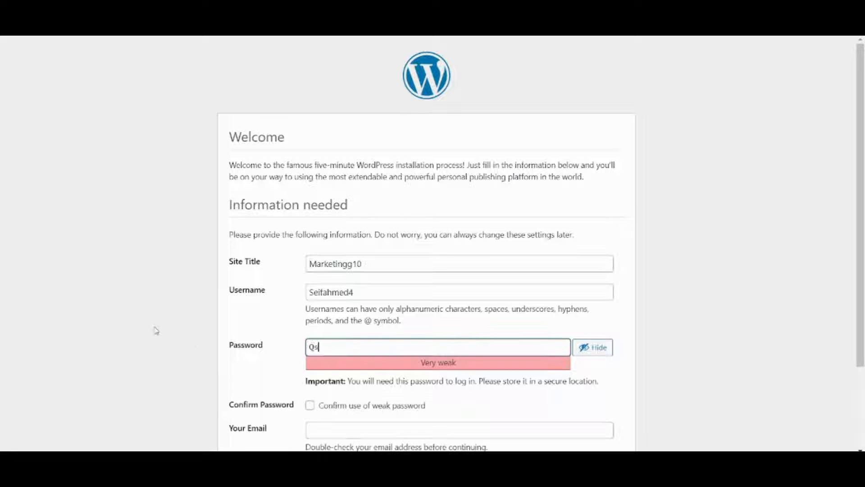
click(597, 348)
click(532, 345)
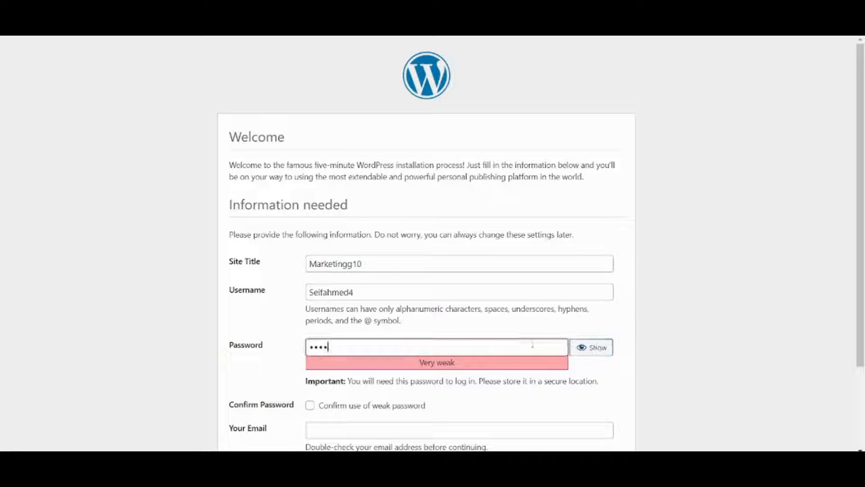
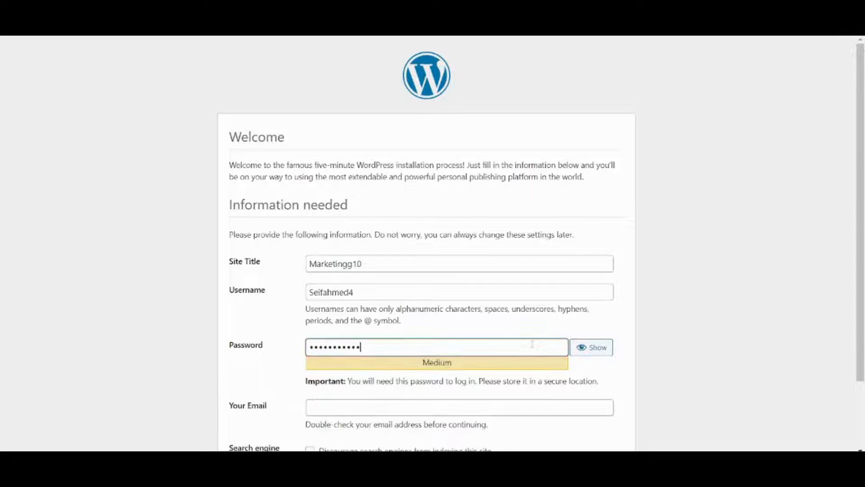
click(810, 331)
Step: Enter the admin e-mail, discourage search engine indexing, and install WordPress
scroll(810, 331, down, 2)
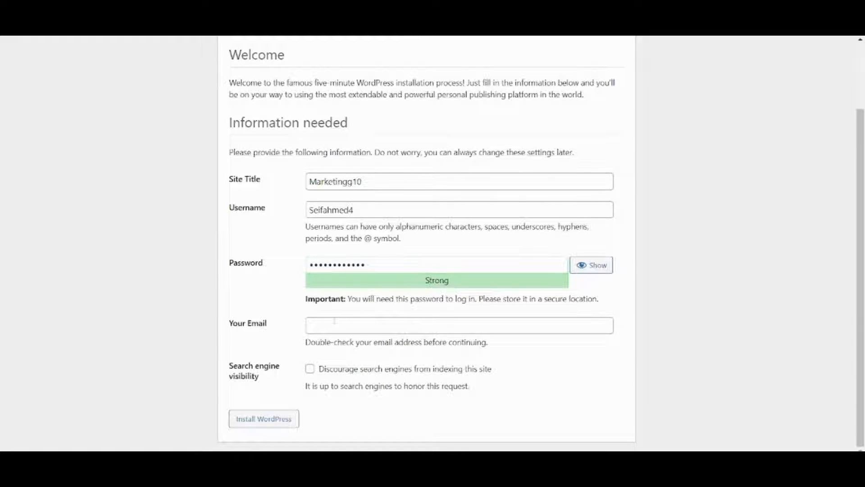
click(334, 320)
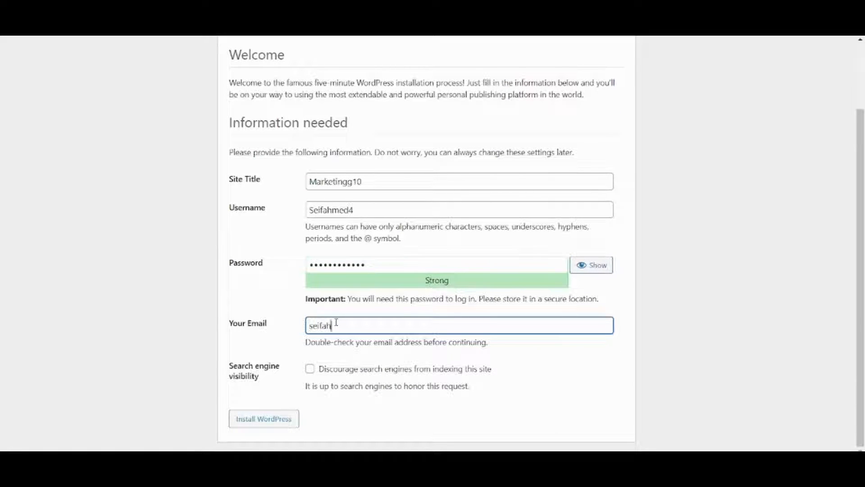
click(372, 347)
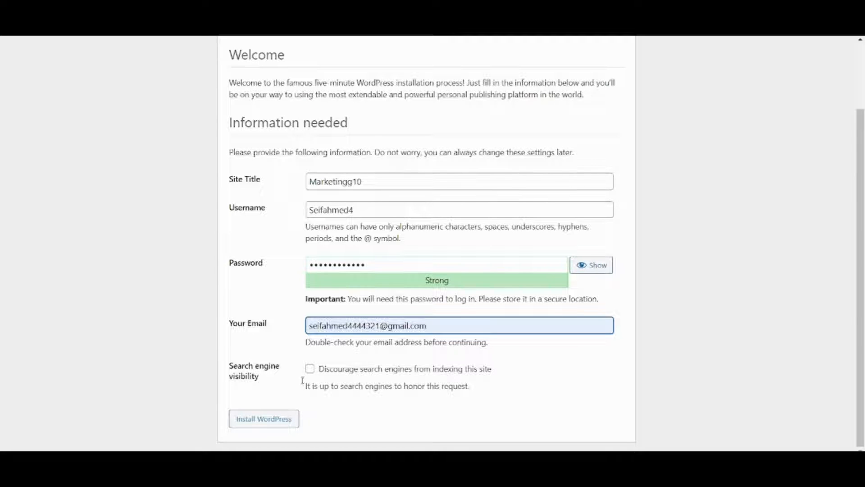
click(310, 369)
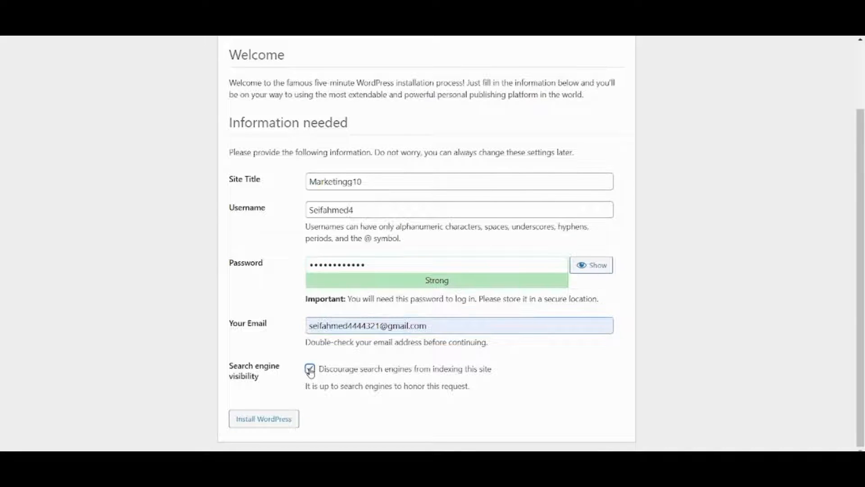
click(261, 419)
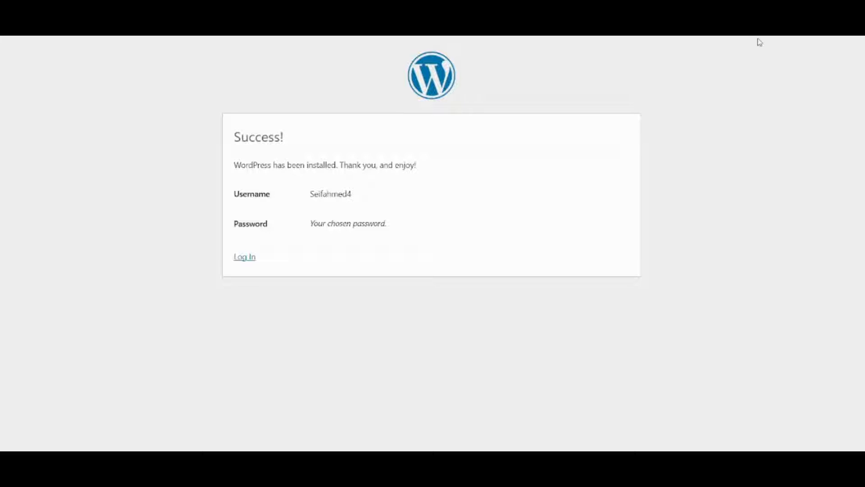
Step: Log in to the new WordPress site with the admin e-mail and password
click(245, 257)
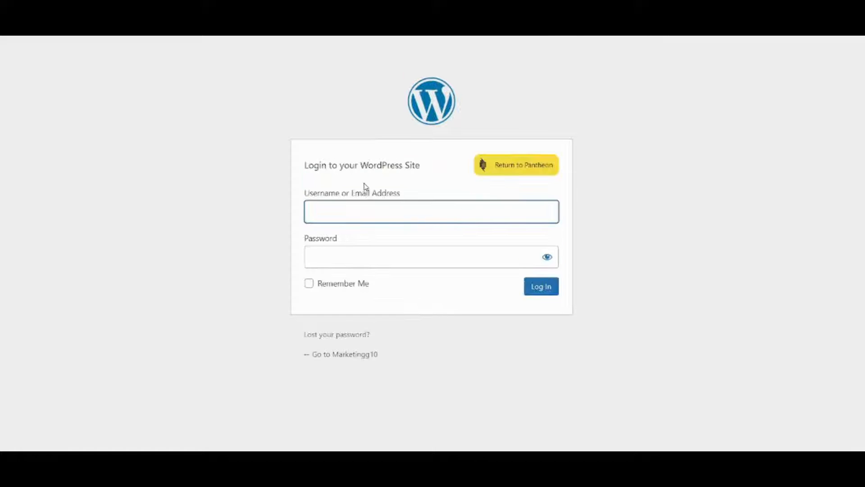
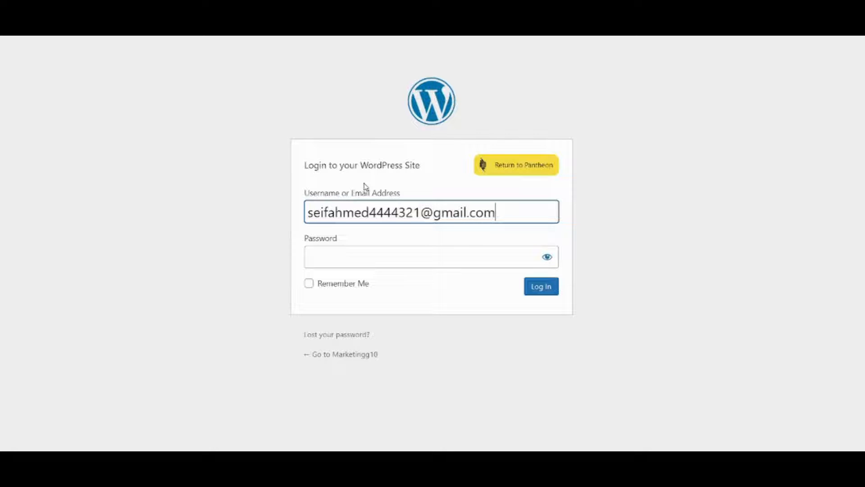
key(Tab)
text(••••••••••)
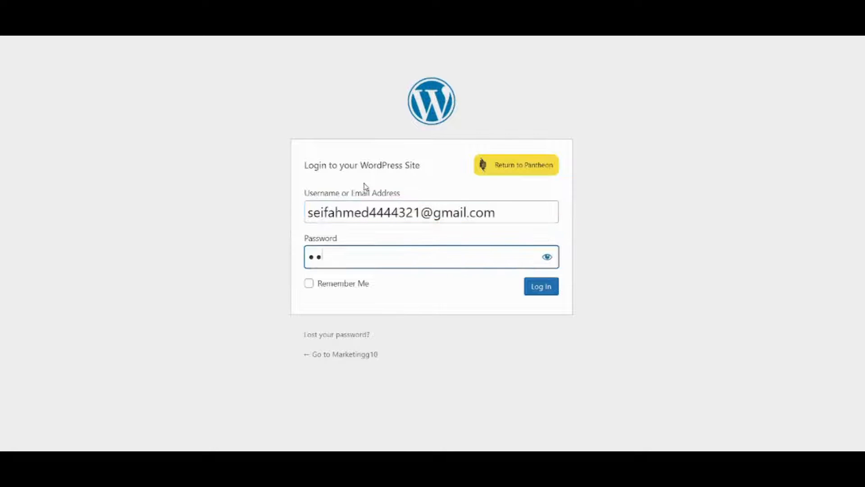
text(••)
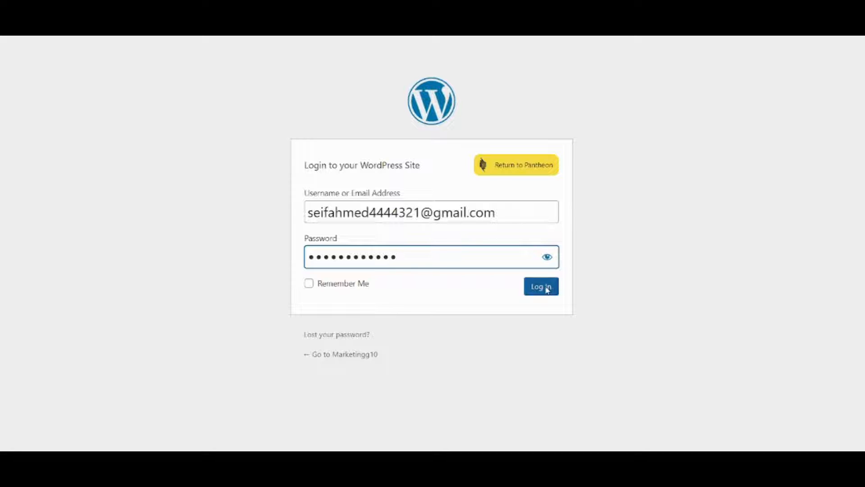
key(Return)
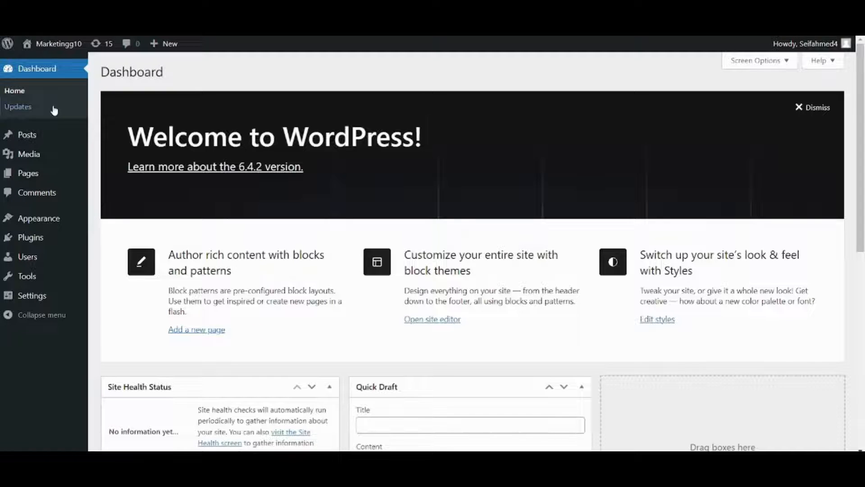
Step: Open Installed Plugins and search them for 'starter themplate'
mouse_move(45, 240)
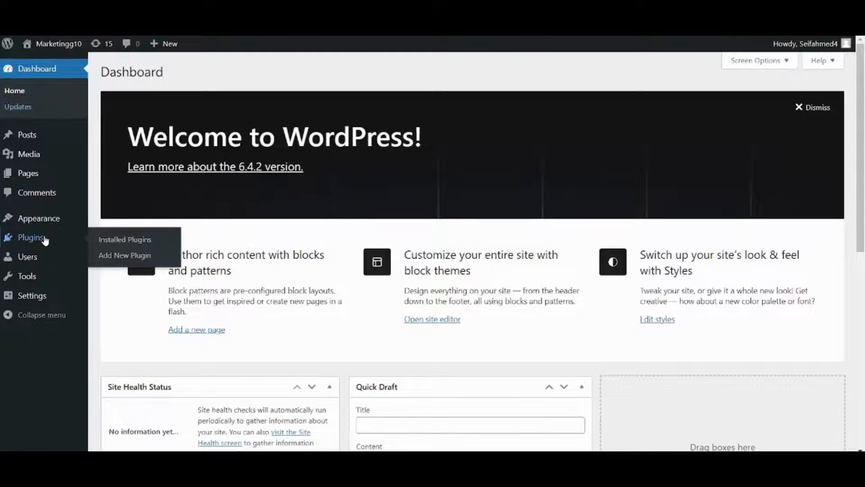
click(113, 239)
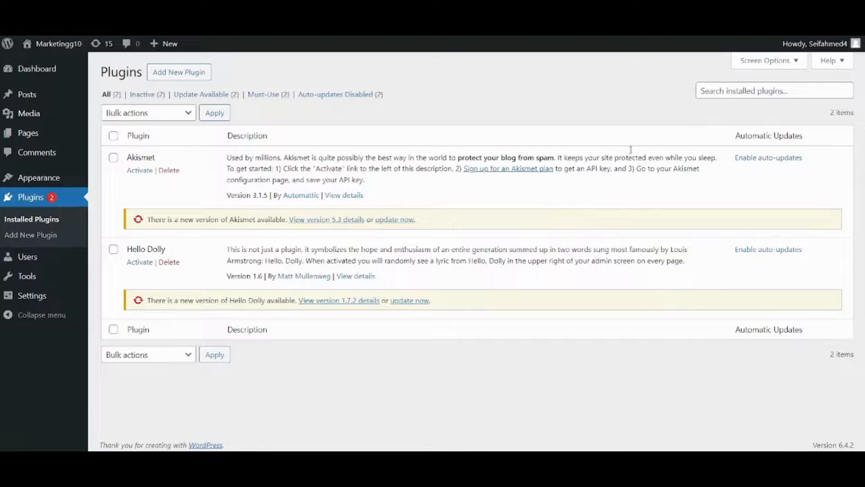
click(727, 95)
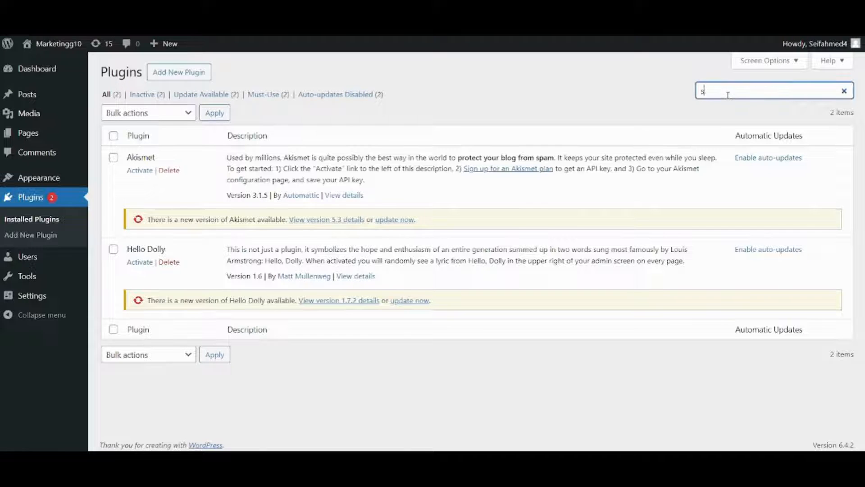
text(starter themplate)
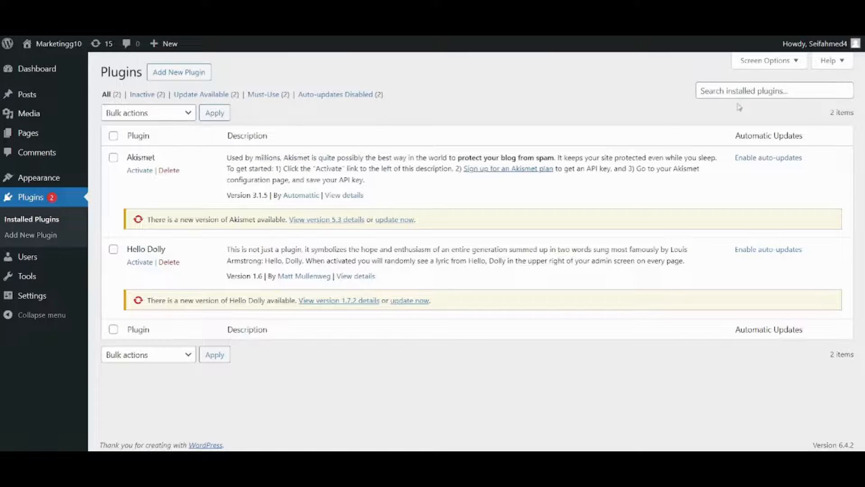
Step: Search Add New Plugins for starter templates and install Brainstorm Force's Starter Templates
click(205, 81)
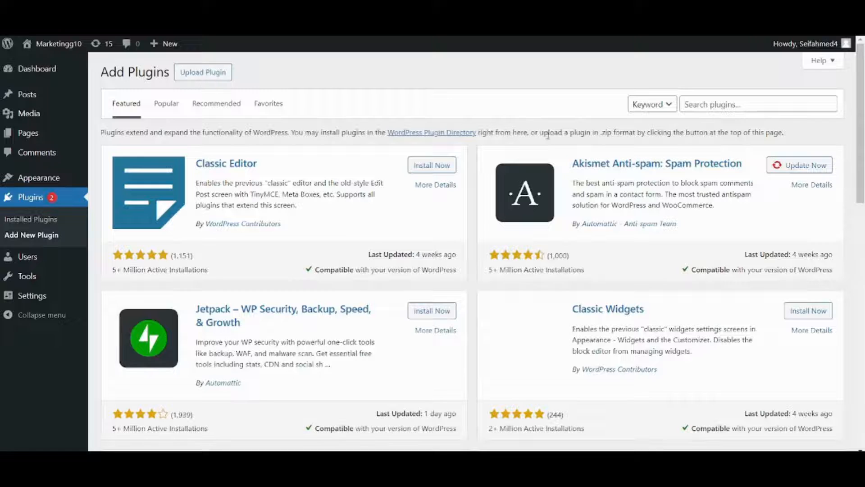
click(750, 107)
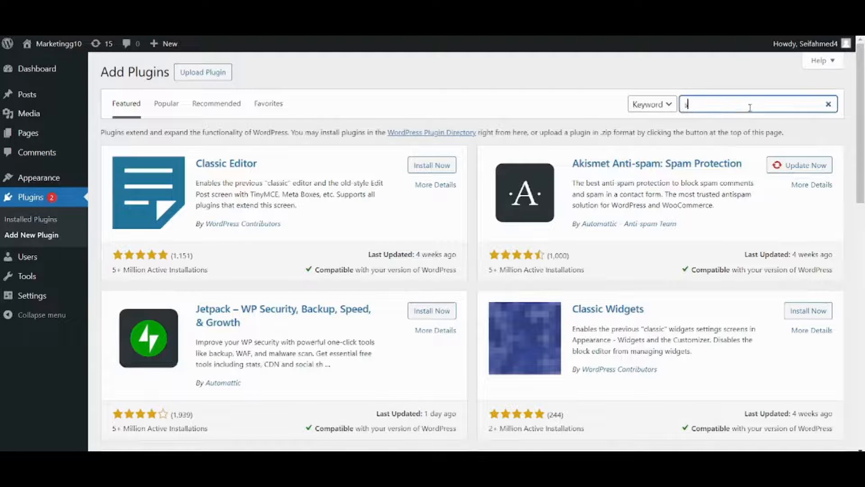
text(starter the)
key(BackSpace)
key(BackSpace)
text(emplates)
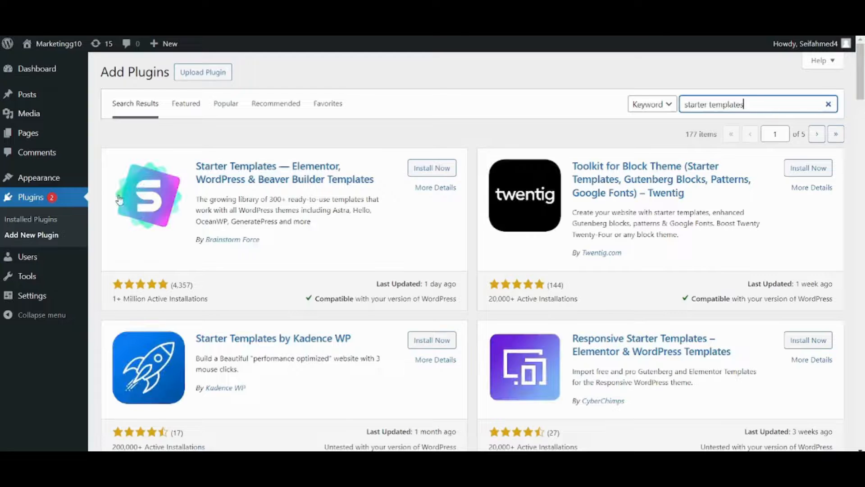
click(434, 169)
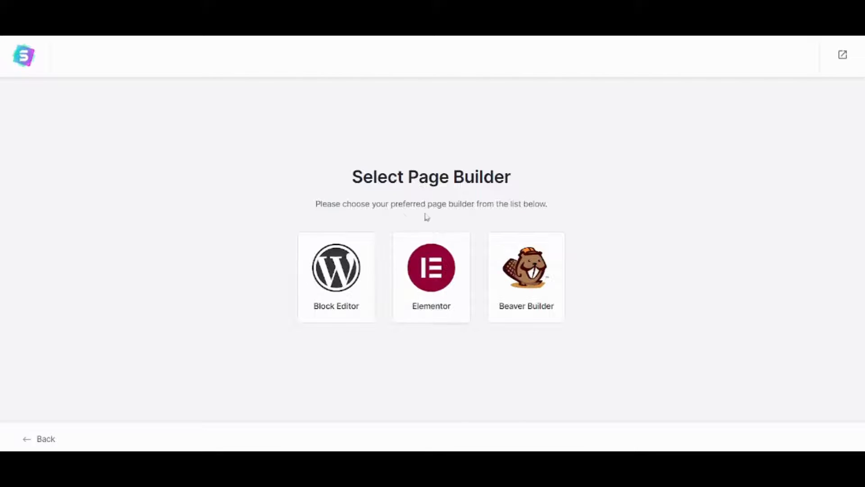
Step: Pick Elementor as the page builder and browse the starter template gallery
click(435, 283)
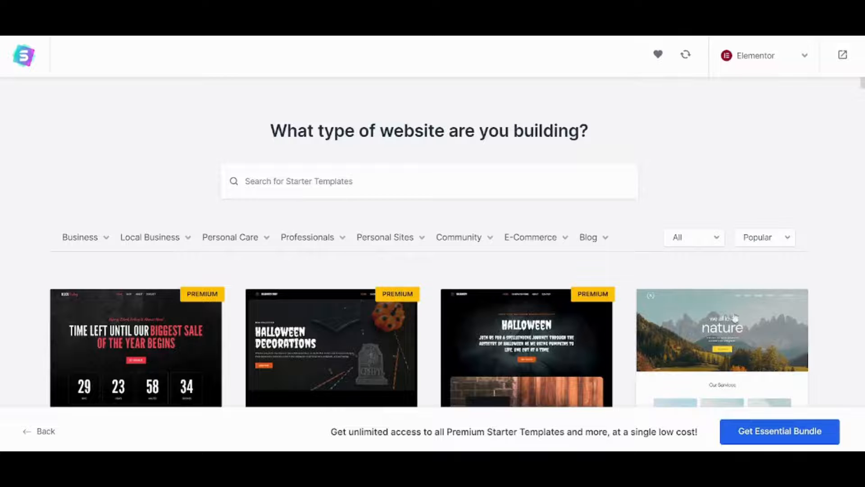
scroll(831, 302, down, 2)
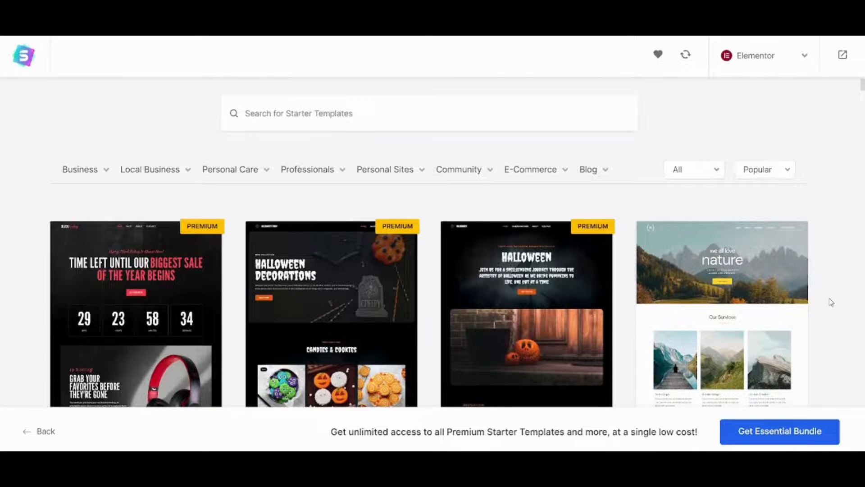
scroll(832, 302, up, 1)
scroll(832, 302, up, 1)
scroll(831, 302, down, 1)
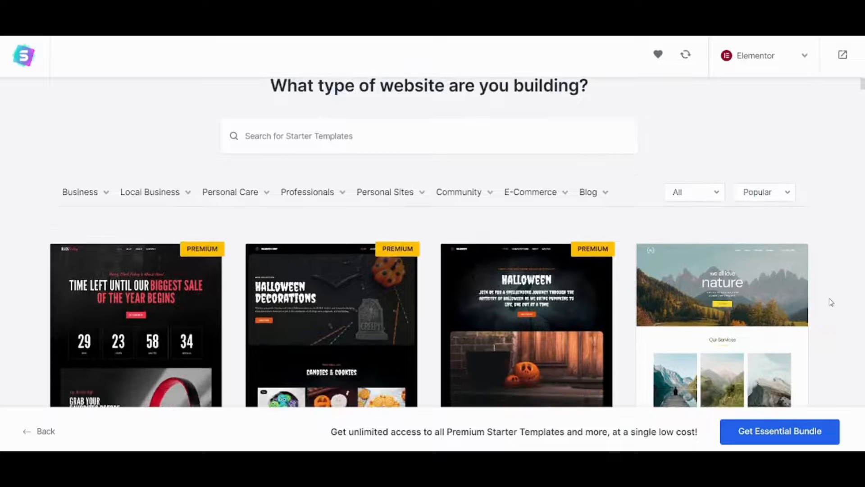
scroll(831, 302, up, 1)
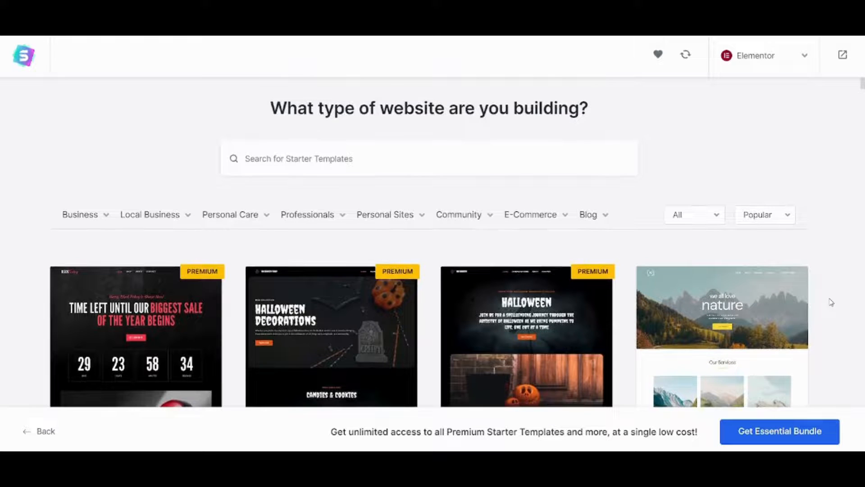
Step: Filter the gallery to E-Commerce templates and scroll down to the Recycled Shoe Store row
click(534, 215)
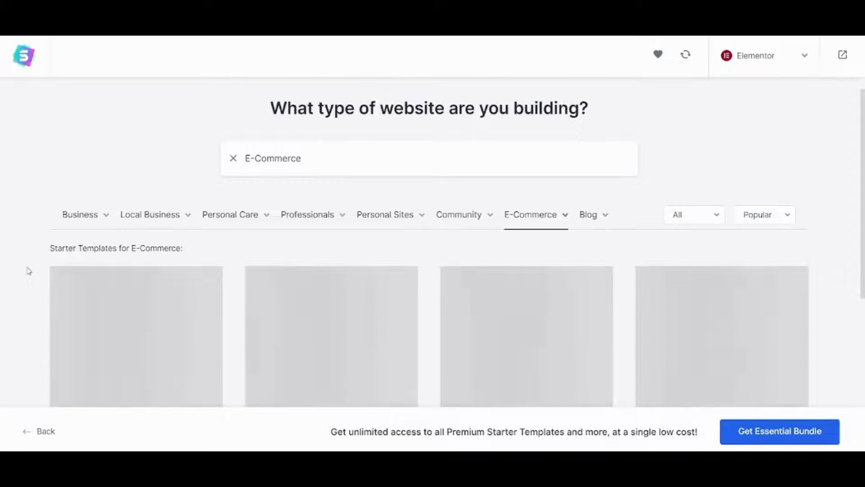
scroll(32, 270, down, 2)
scroll(28, 270, down, 4)
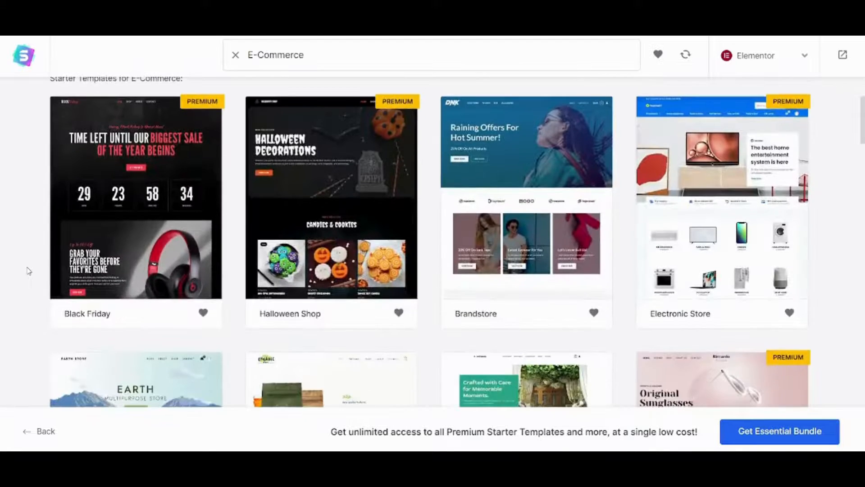
scroll(28, 271, up, 1)
scroll(28, 271, down, 4)
scroll(28, 271, down, 1)
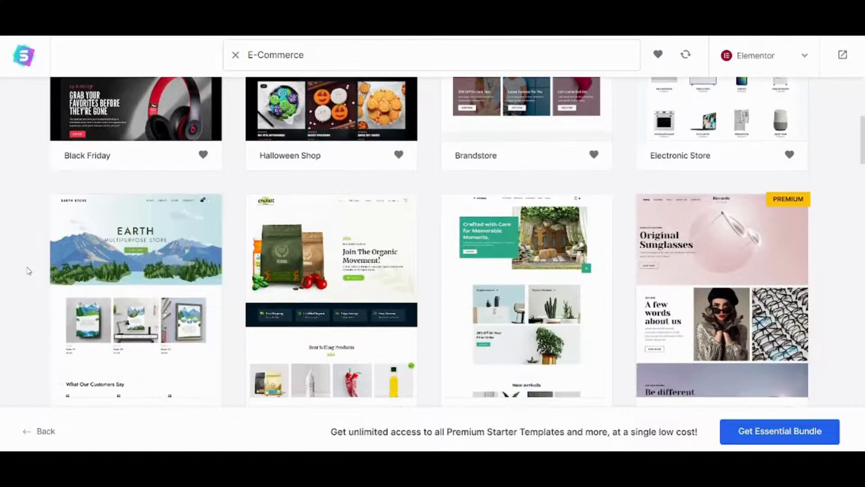
scroll(29, 271, down, 3)
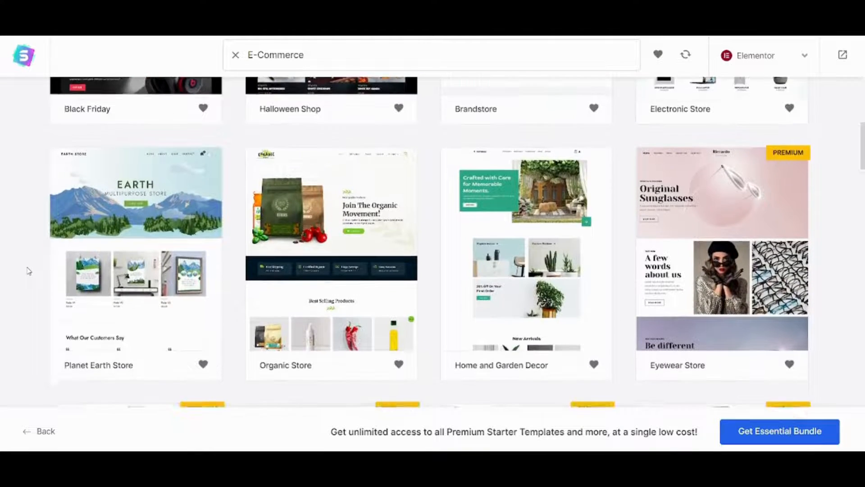
scroll(28, 271, down, 4)
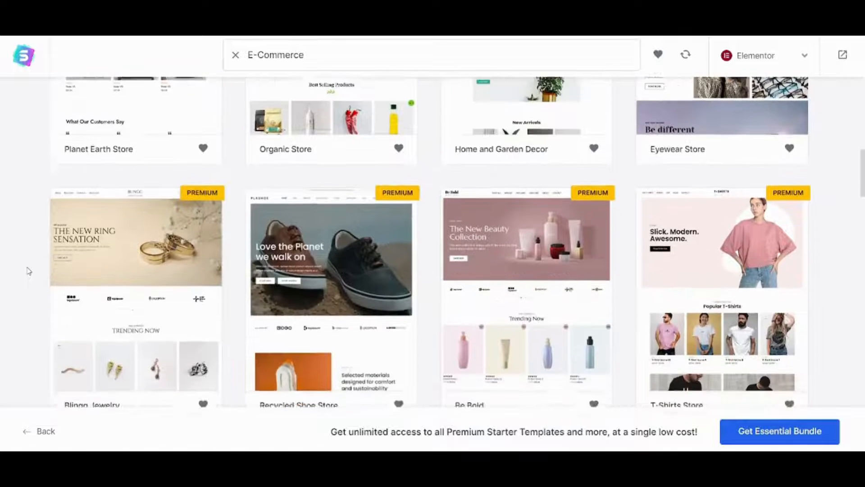
scroll(28, 271, down, 2)
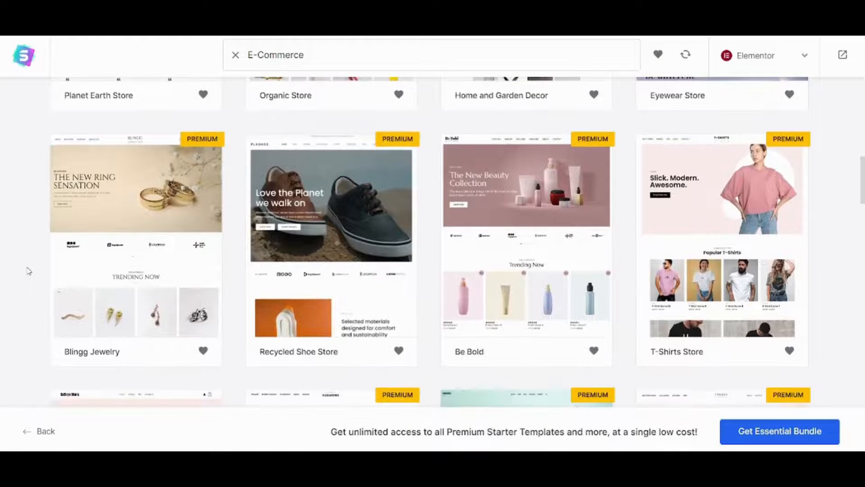
scroll(28, 271, down, 5)
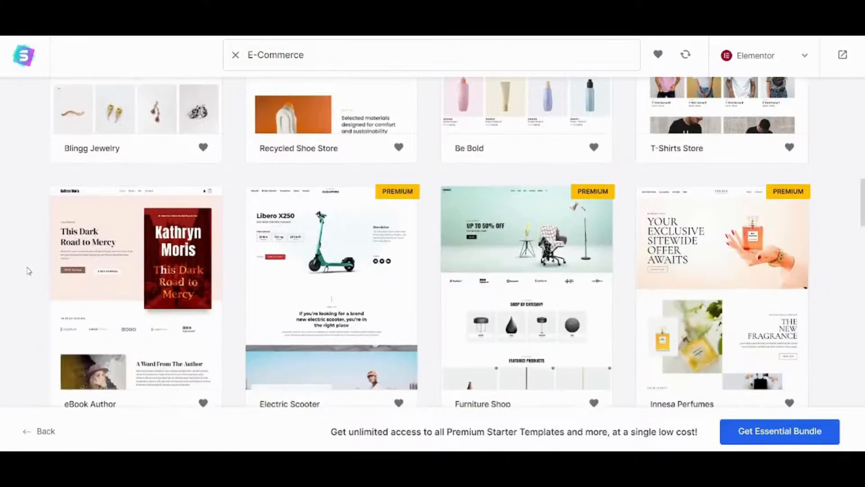
scroll(29, 270, down, 6)
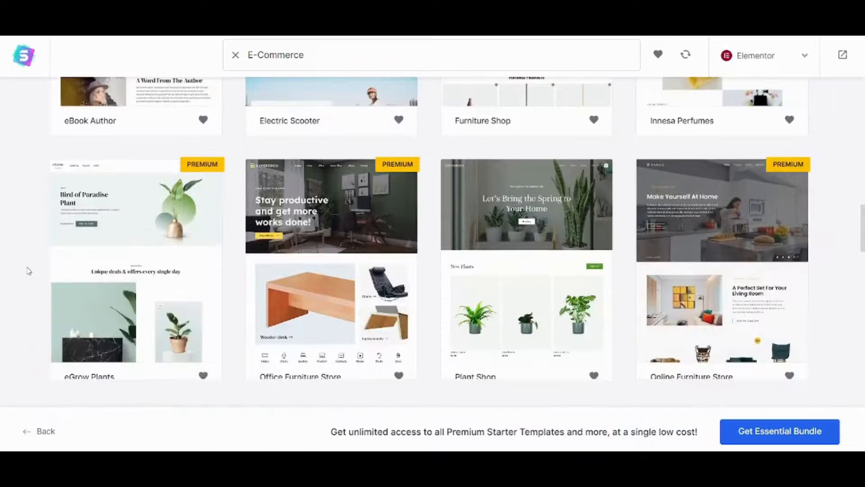
scroll(28, 271, up, 1)
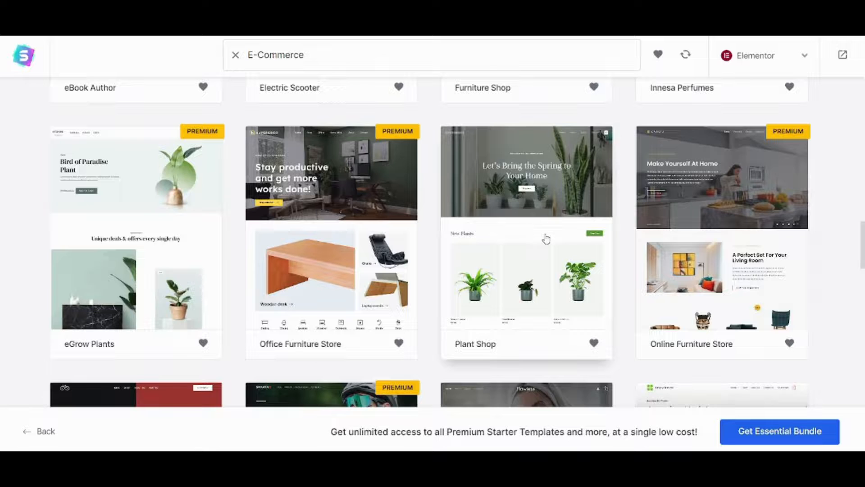
scroll(547, 239, up, 7)
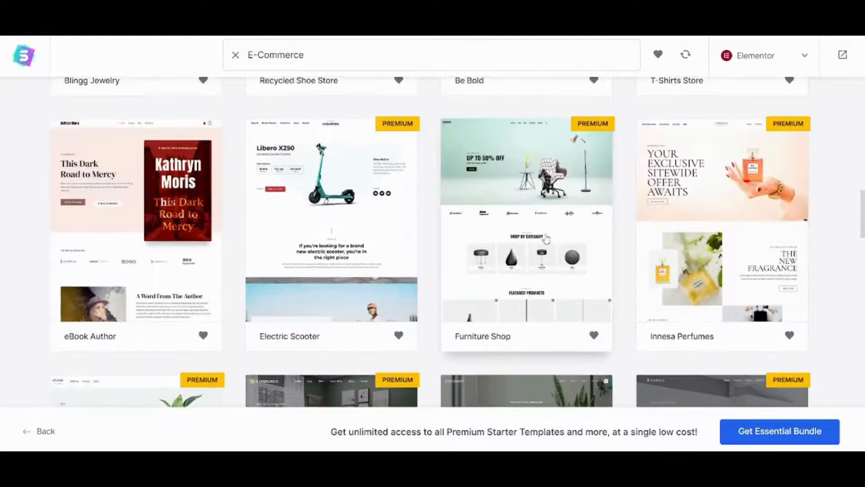
scroll(547, 239, up, 3)
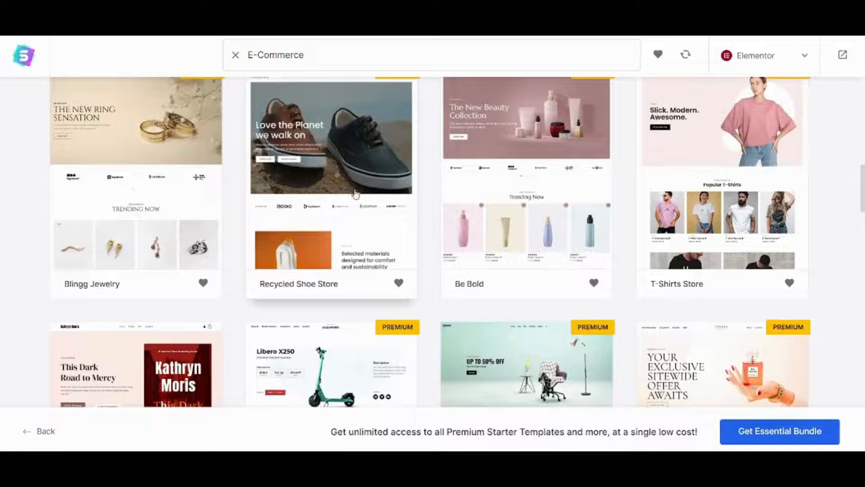
Step: Open the Recycled Shoe Store template and dismiss the logo media dialog without uploading anything
click(326, 136)
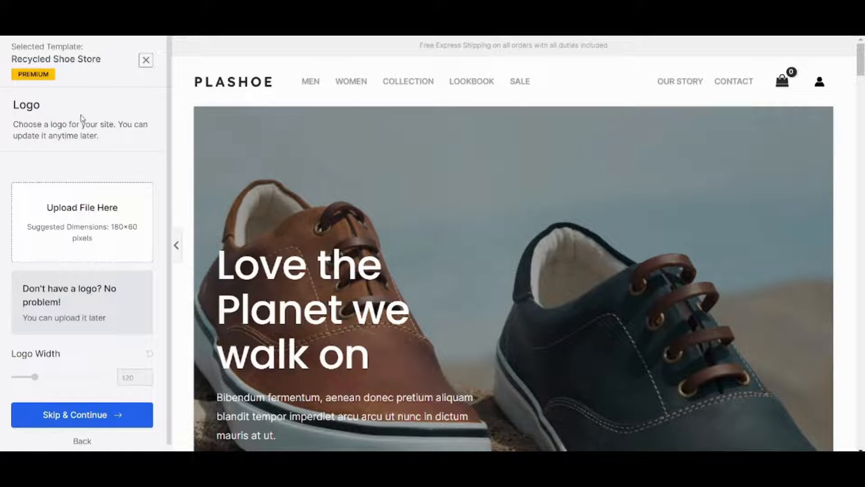
click(81, 224)
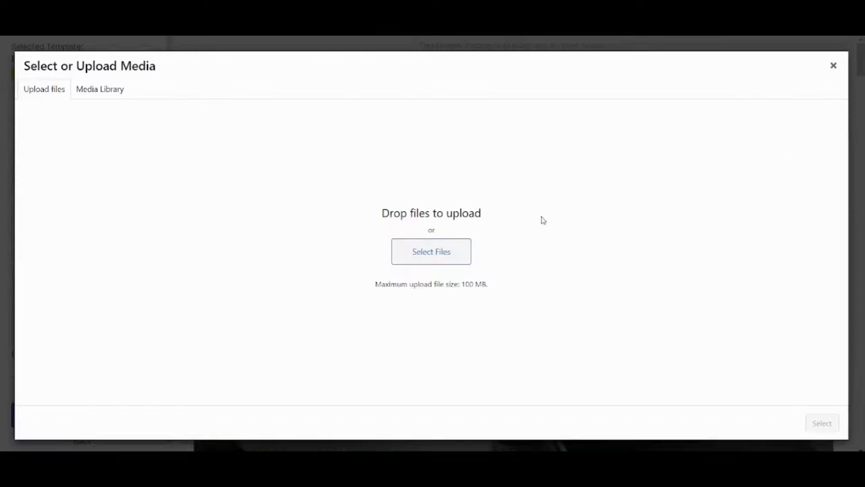
click(834, 66)
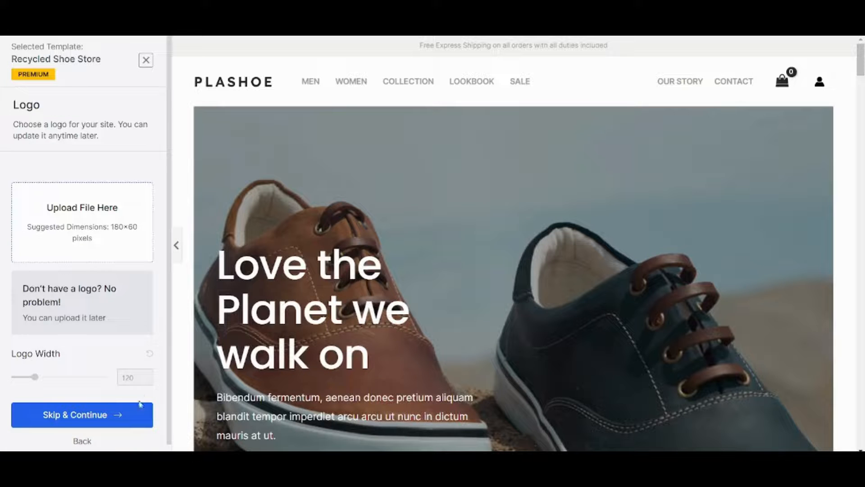
Step: Skip the logo step to reach Colors & Fonts
click(92, 417)
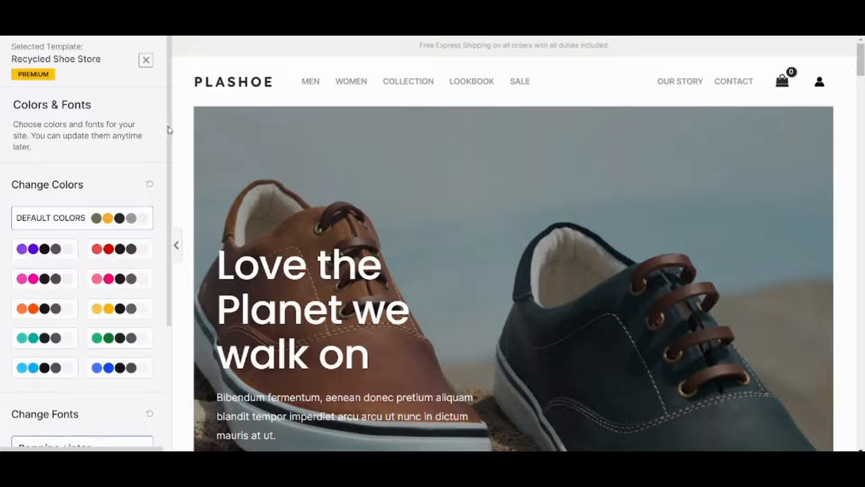
mouse_move(169, 130)
mouse_down()
mouse_move(174, 149)
mouse_move(170, 132)
mouse_up()
scroll(170, 195, down, 2)
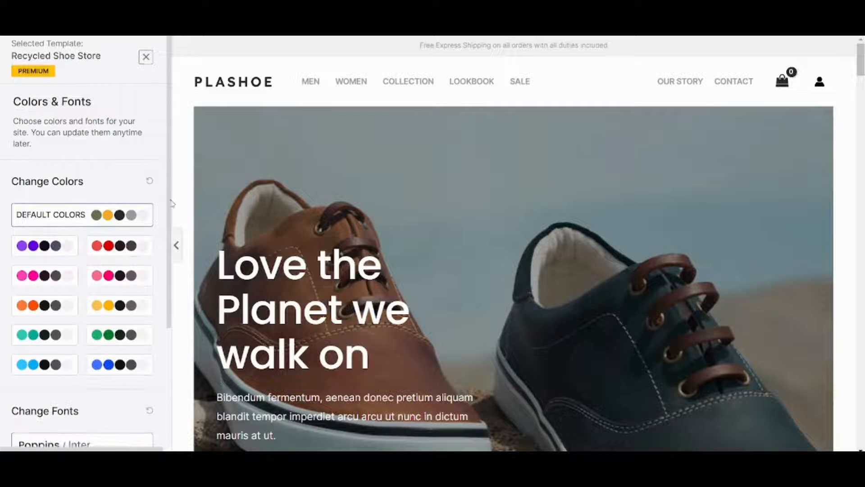
Step: Try the red, pink and purple palettes, then revert to Default Colors with Poppins / Inter
click(99, 192)
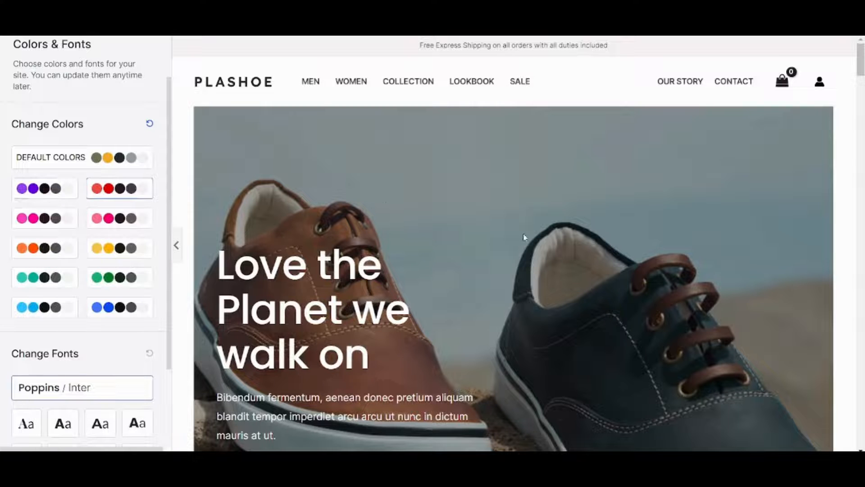
scroll(514, 243, down, 10)
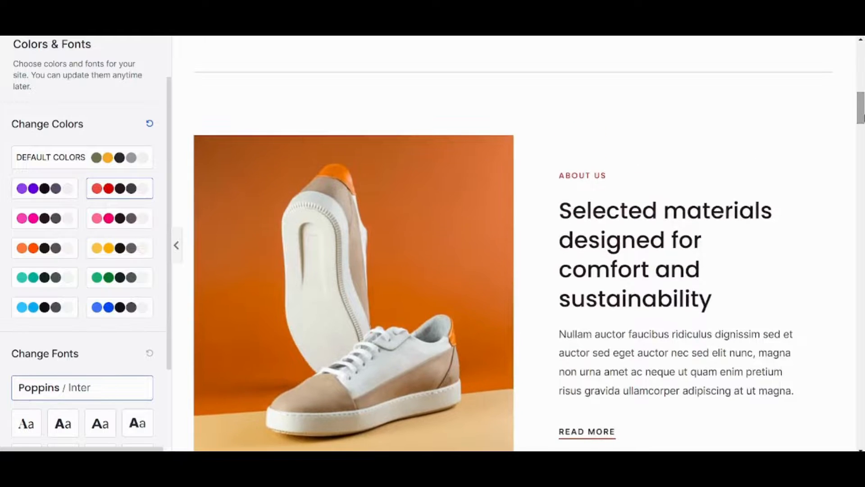
click(52, 220)
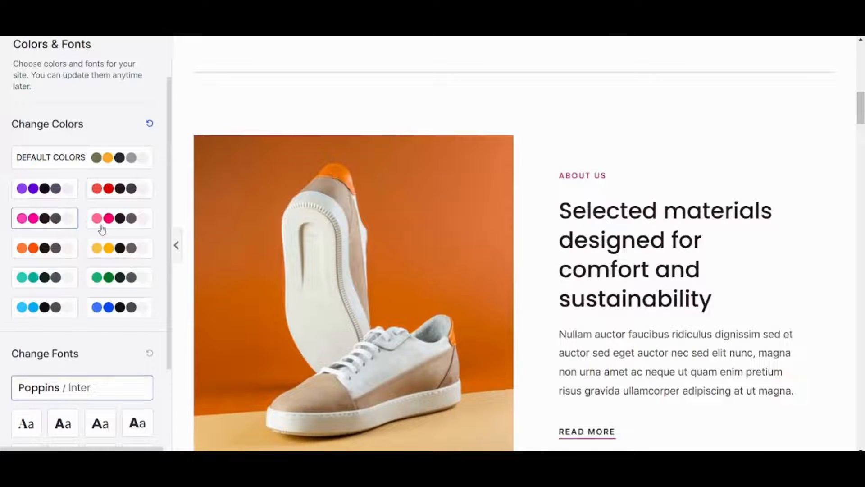
click(52, 194)
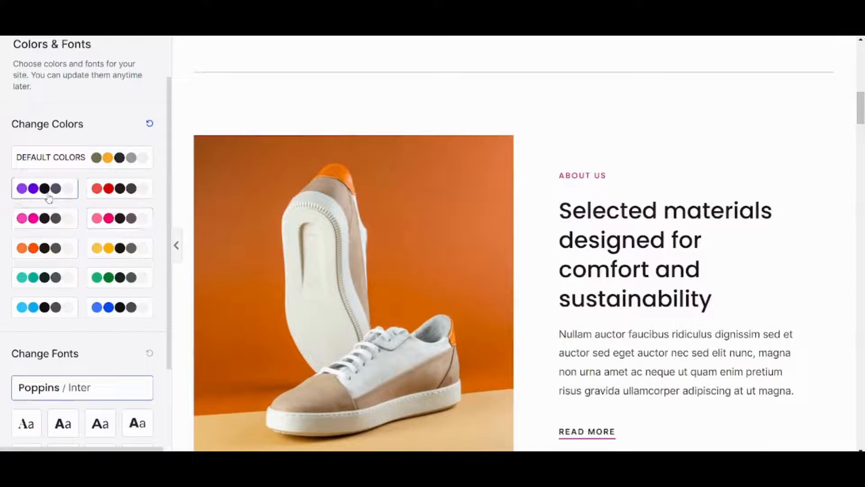
click(112, 160)
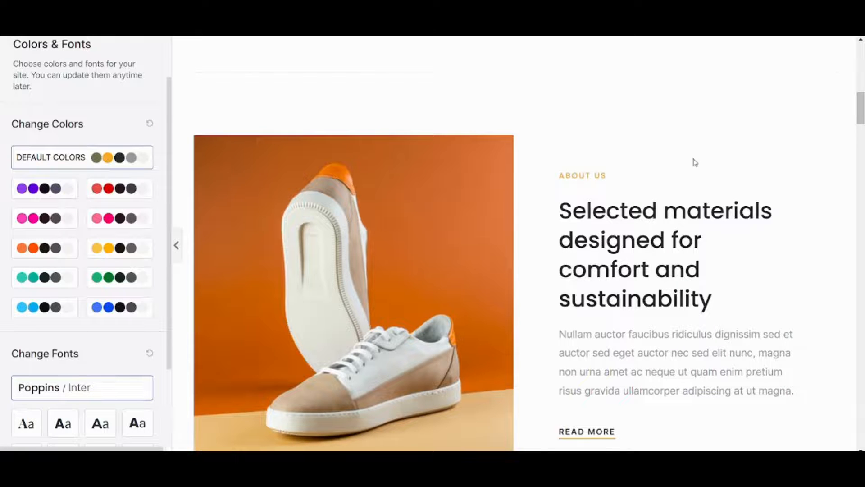
drag(861, 96, 856, 40)
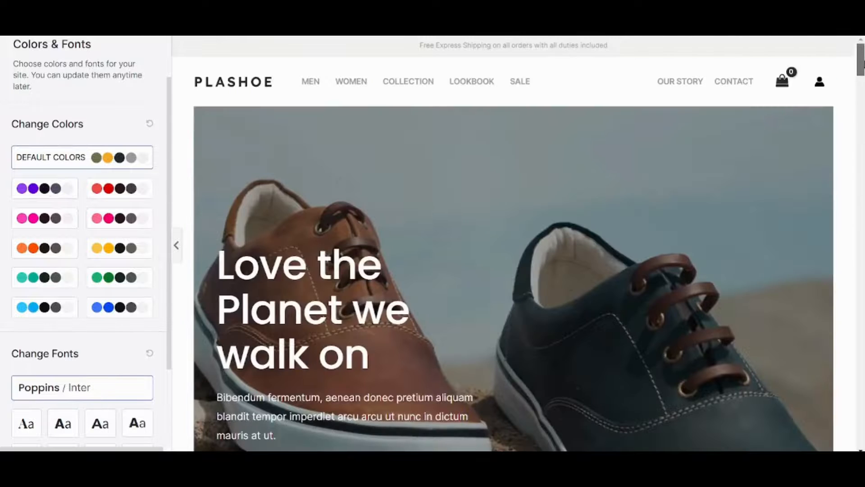
scroll(861, 63, down, 3)
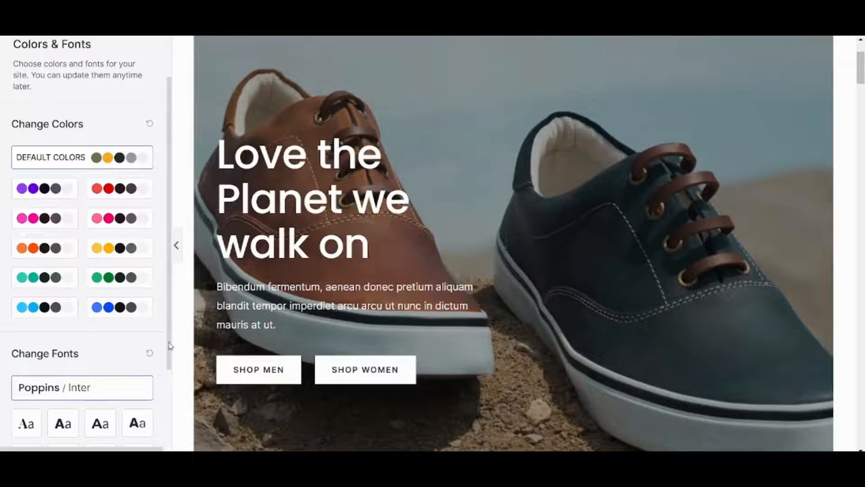
scroll(171, 350, down, 3)
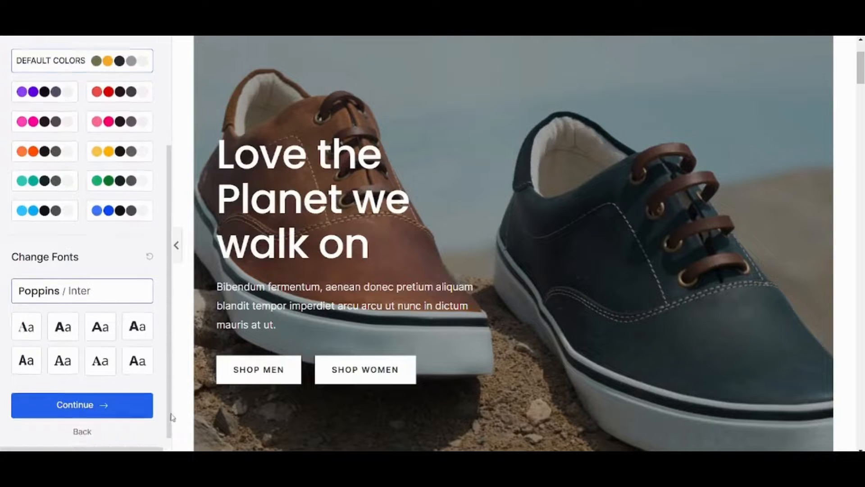
Step: Continue past Colors & Fonts, see the premium requirement, and close the Recycled Shoe Store preview
click(94, 397)
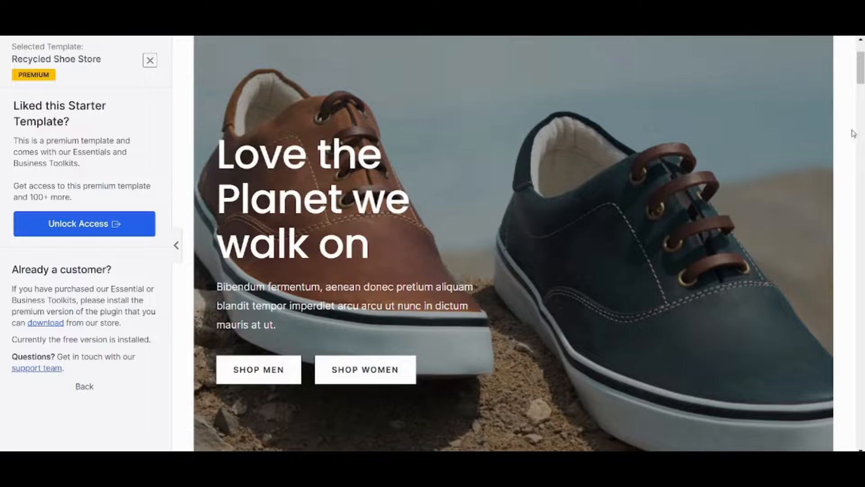
drag(861, 76, 860, 61)
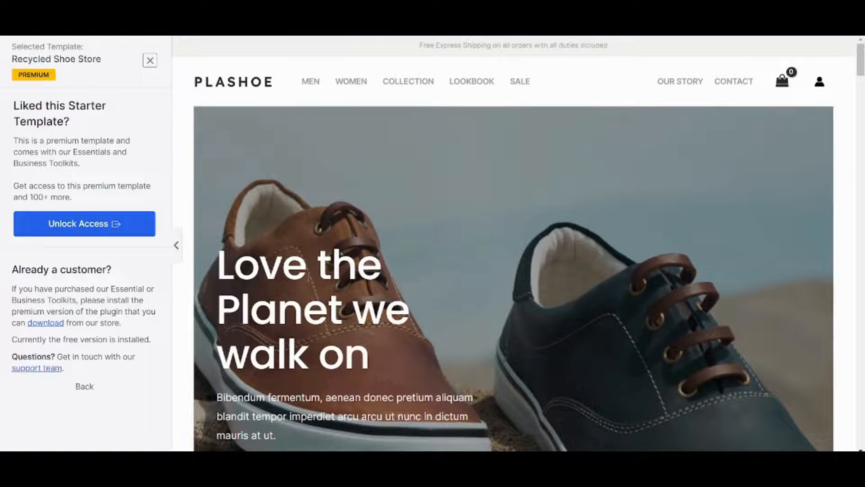
double_click(269, 271)
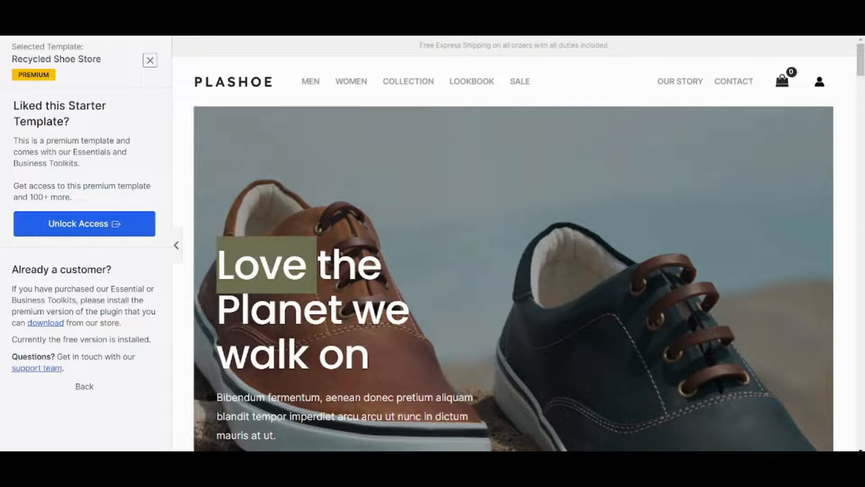
scroll(513, 243, down, 2)
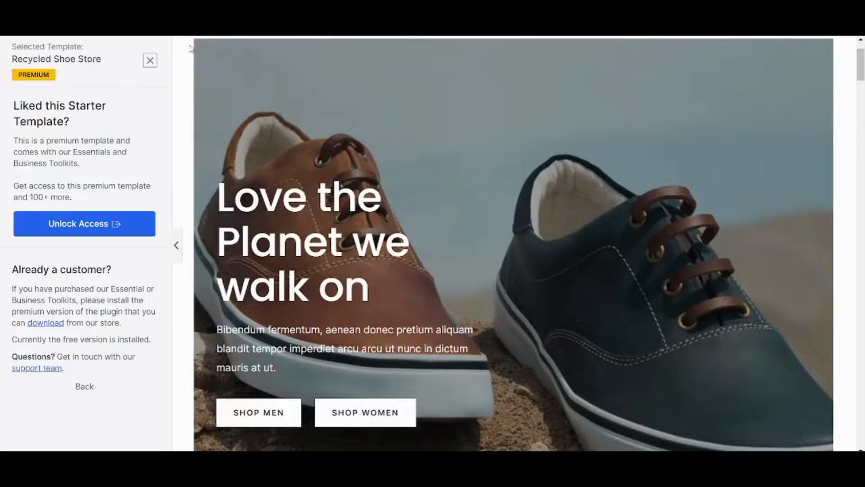
click(156, 63)
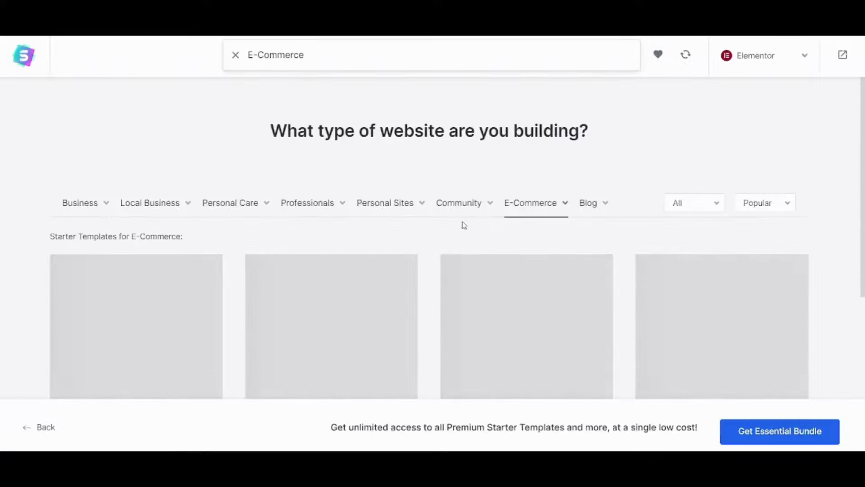
click(712, 201)
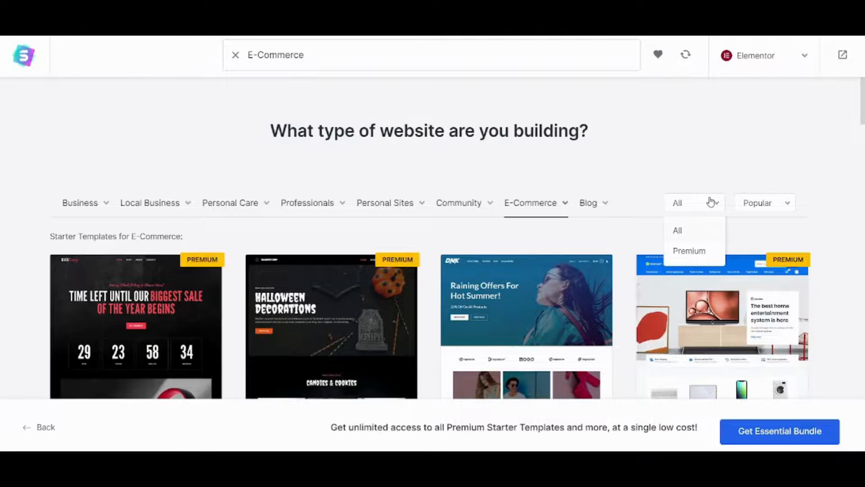
click(711, 202)
click(772, 210)
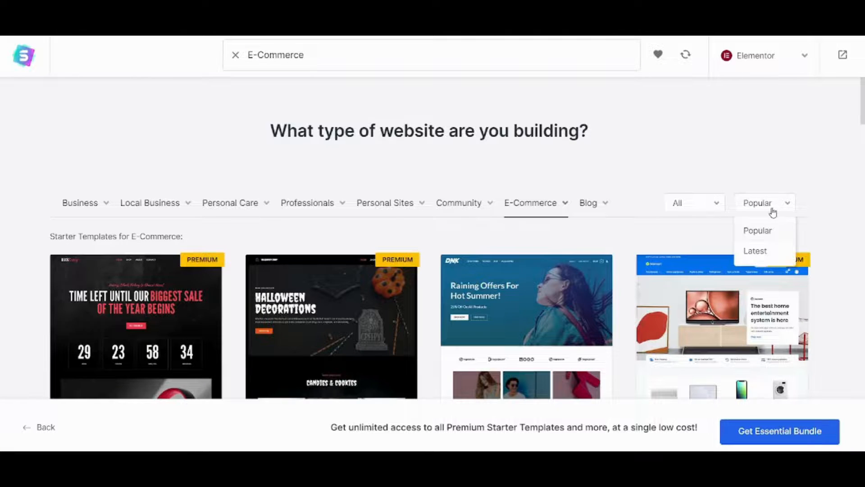
click(773, 212)
scroll(374, 224, down, 8)
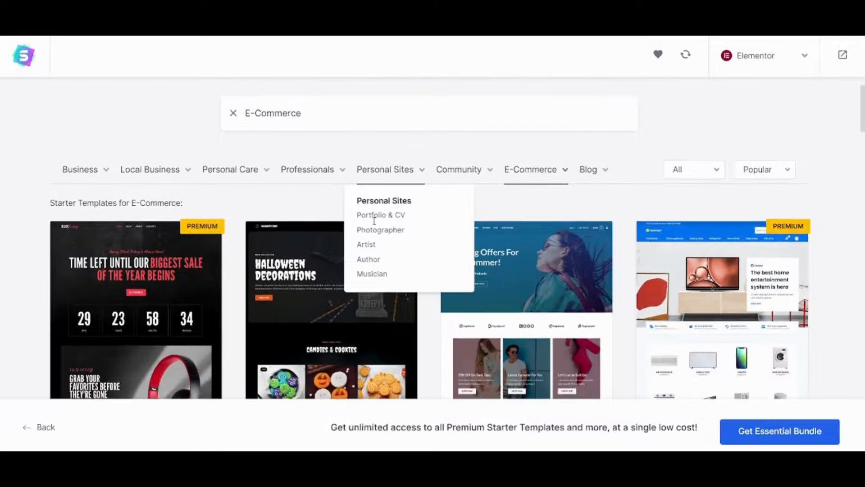
scroll(374, 224, down, 10)
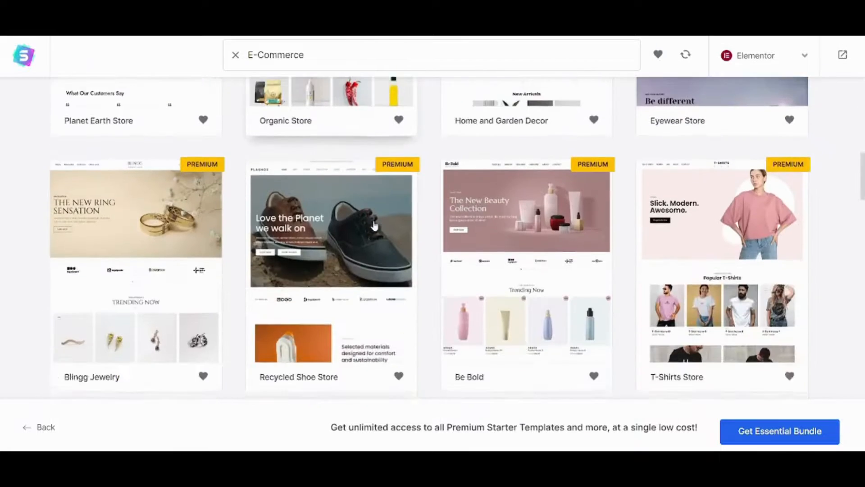
scroll(374, 224, down, 7)
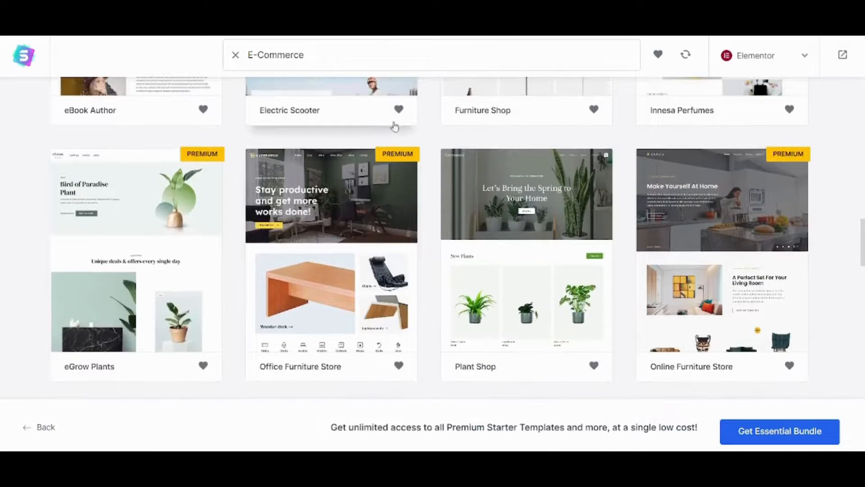
scroll(403, 157, down, 2)
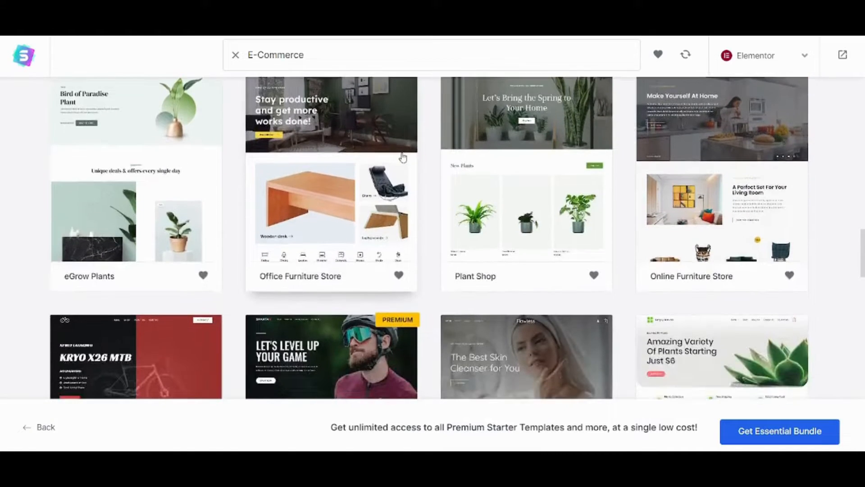
scroll(403, 156, down, 7)
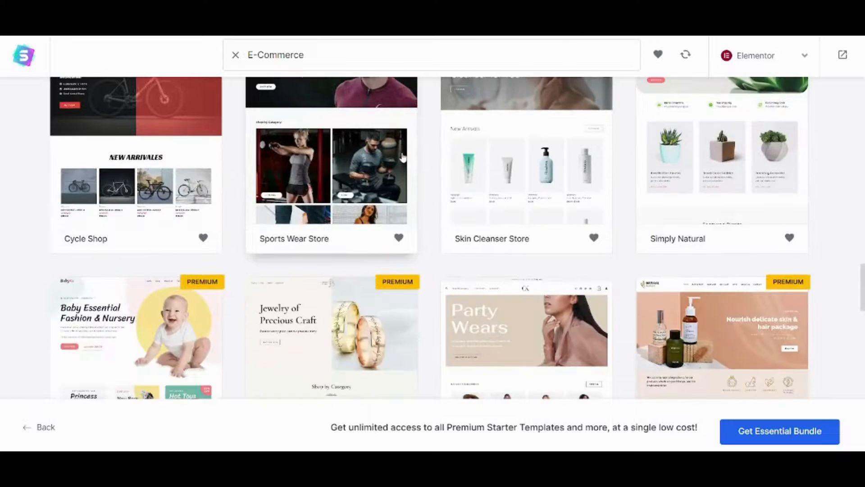
scroll(402, 156, down, 3)
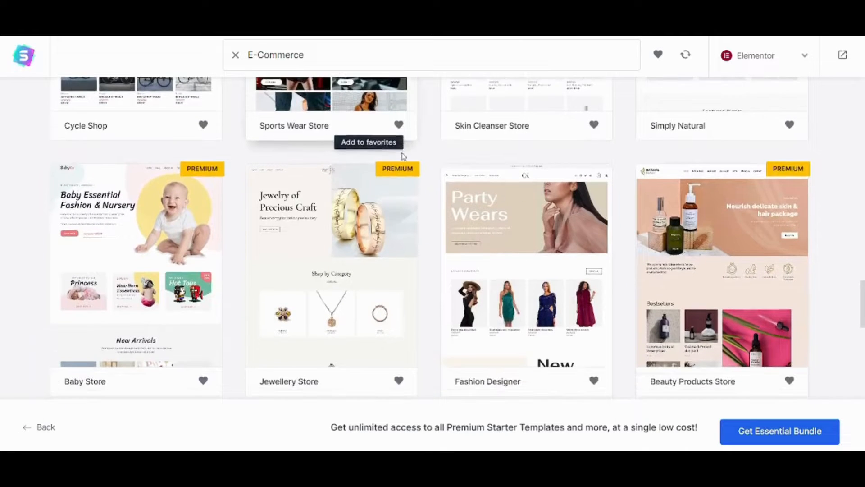
scroll(402, 156, down, 2)
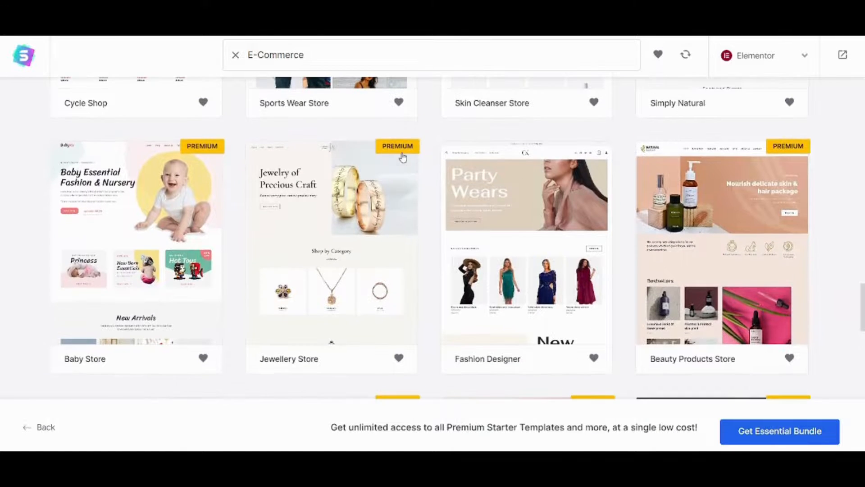
scroll(403, 156, down, 4)
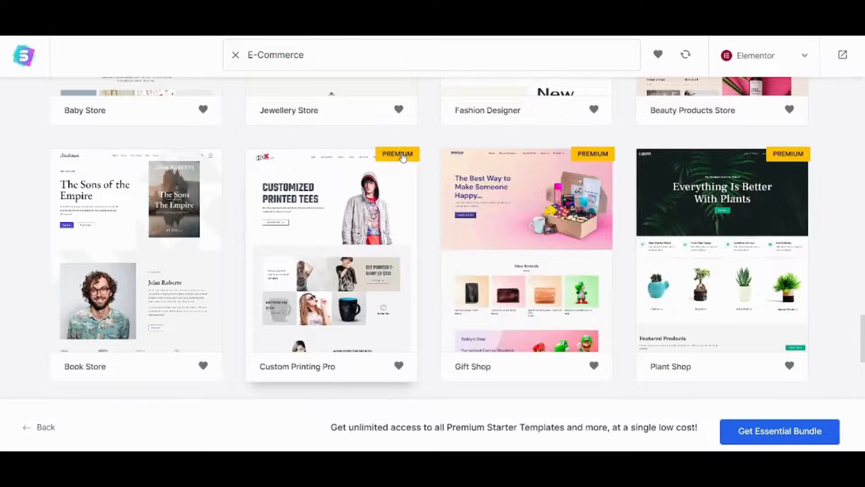
scroll(402, 156, down, 1)
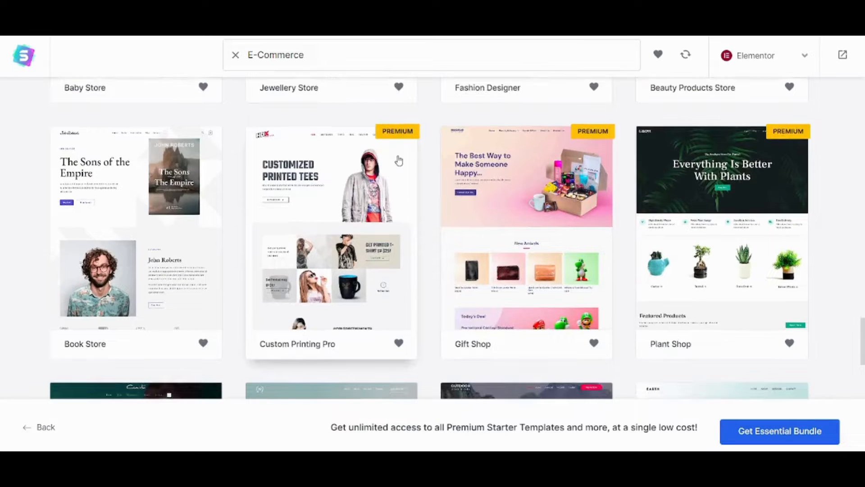
scroll(569, 162, down, 5)
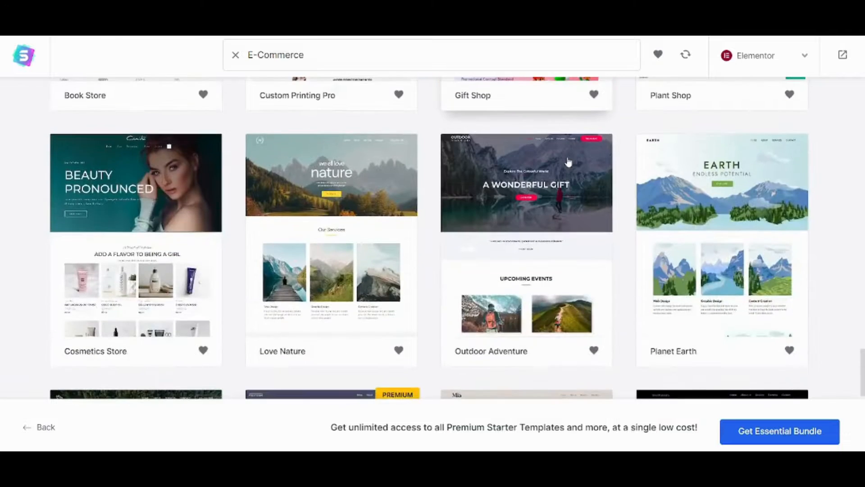
scroll(569, 162, down, 6)
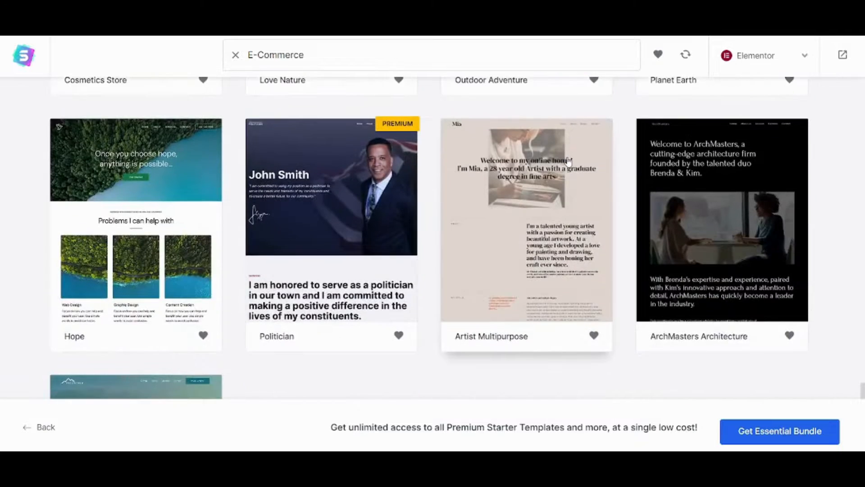
scroll(569, 161, down, 5)
scroll(569, 163, up, 9)
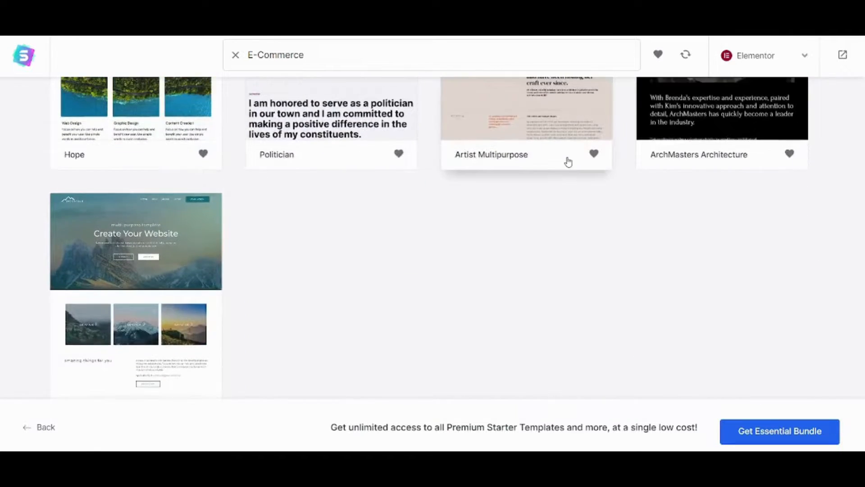
scroll(569, 162, up, 15)
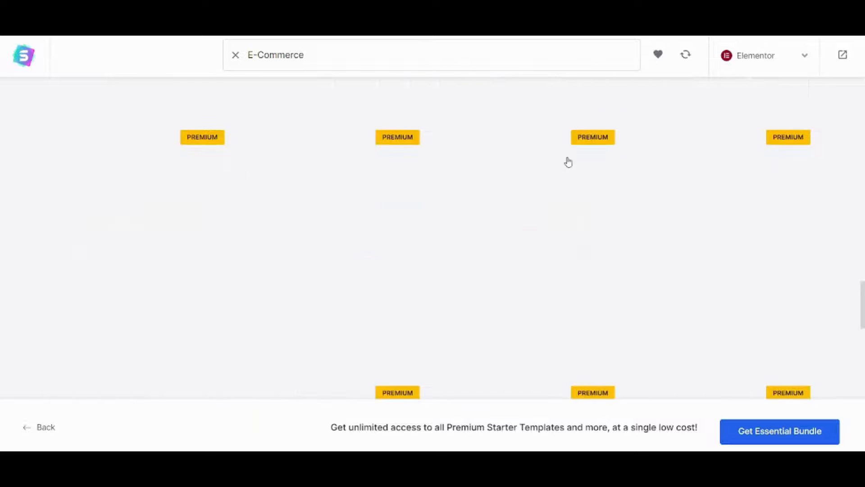
scroll(569, 161, down, 8)
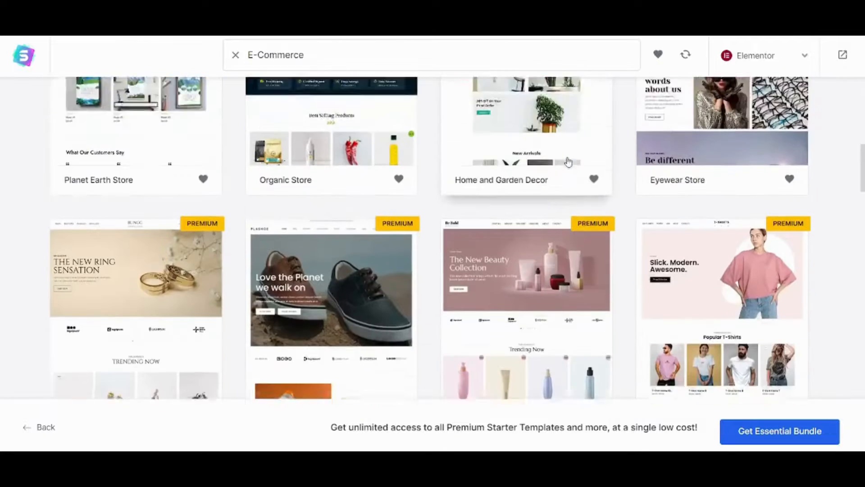
scroll(569, 161, down, 1)
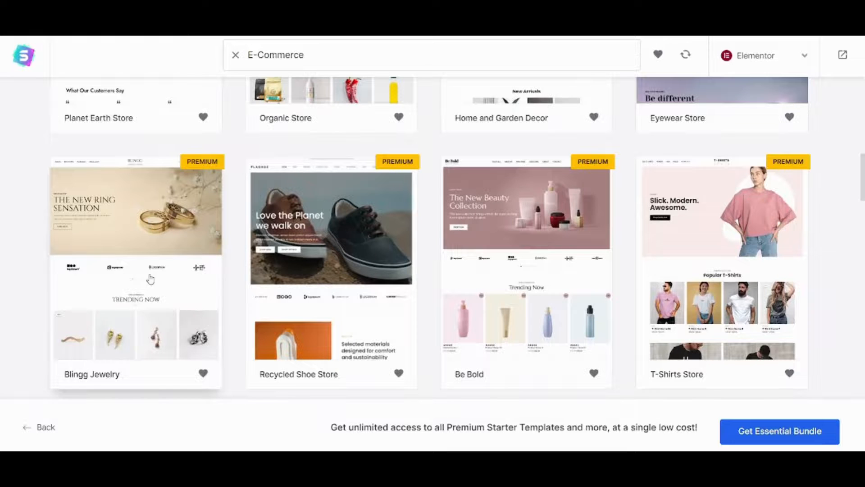
click(172, 242)
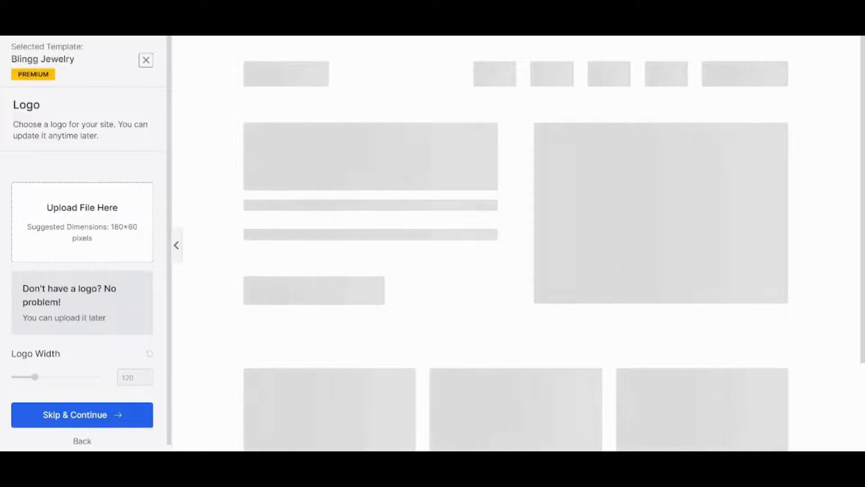
key(alt+Left)
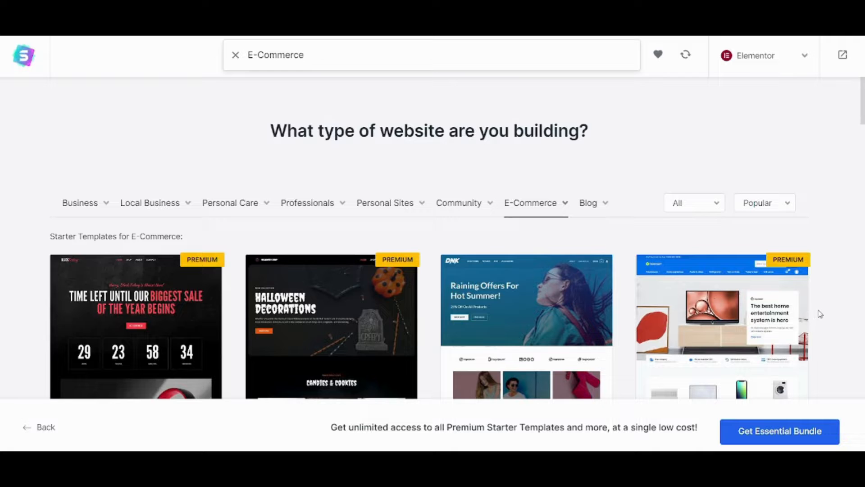
scroll(844, 278, down, 5)
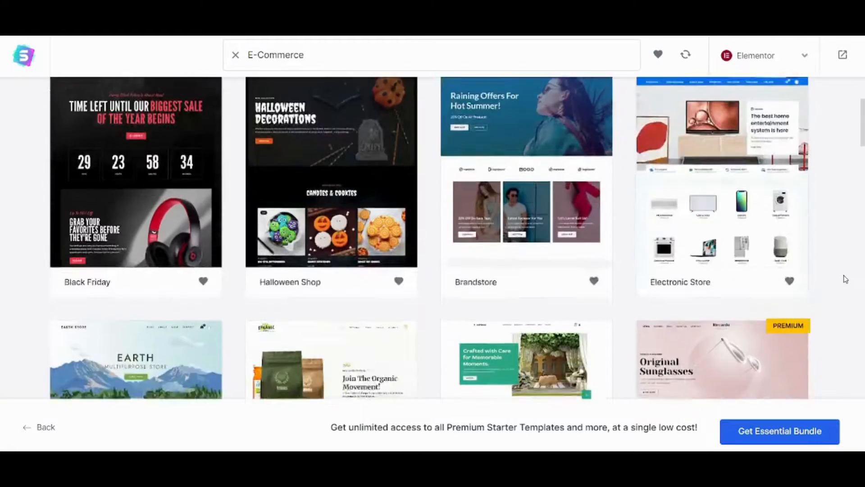
scroll(844, 277, down, 1)
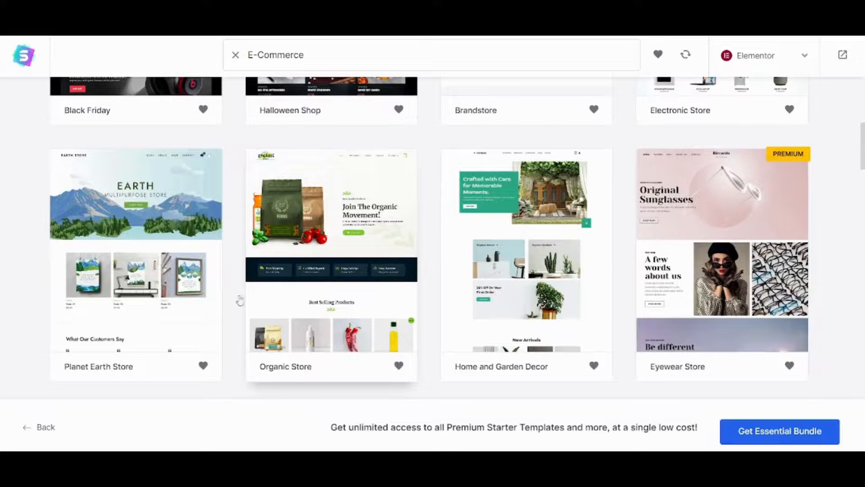
Step: Choose Organic Store, skip the logo, and keep the default colours and fonts
click(350, 236)
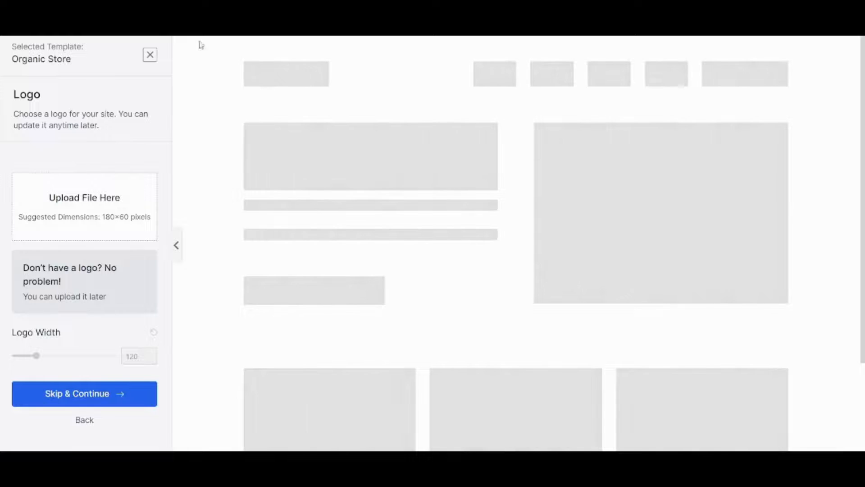
click(112, 402)
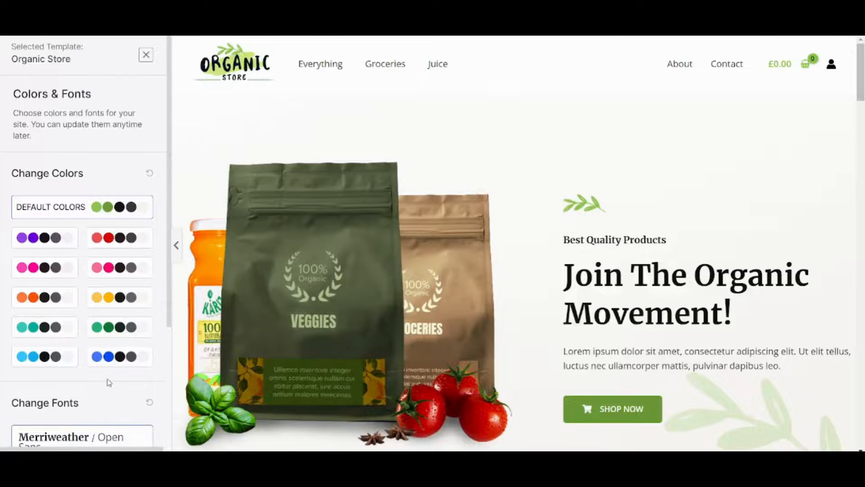
scroll(109, 383, down, 4)
click(114, 391)
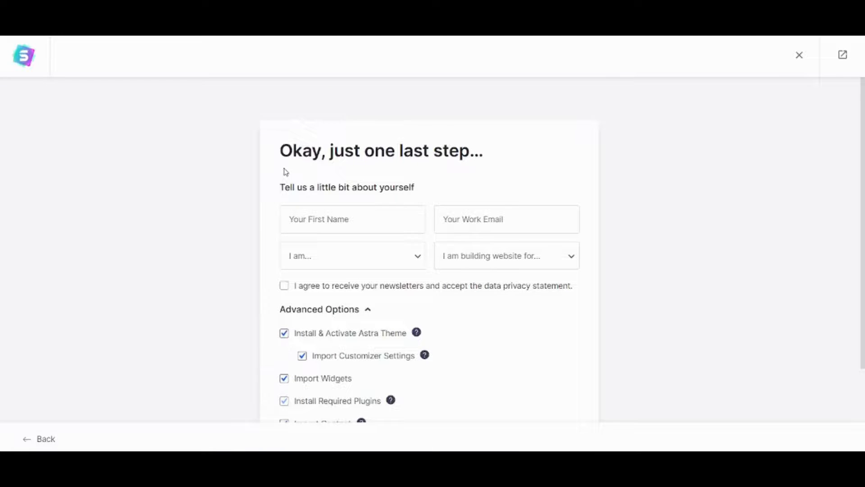
Step: Enter the first name and accept the suggested work email address
scroll(286, 171, down, 2)
click(336, 141)
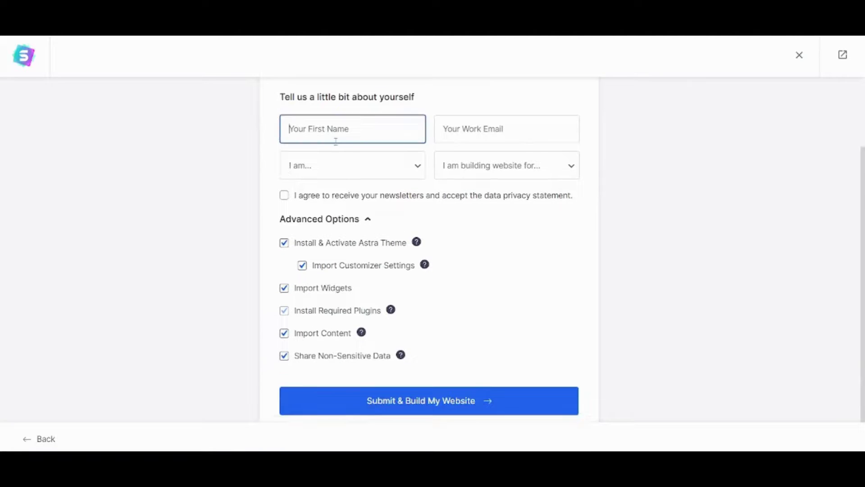
text(Seu)
key(Tab)
text(se)
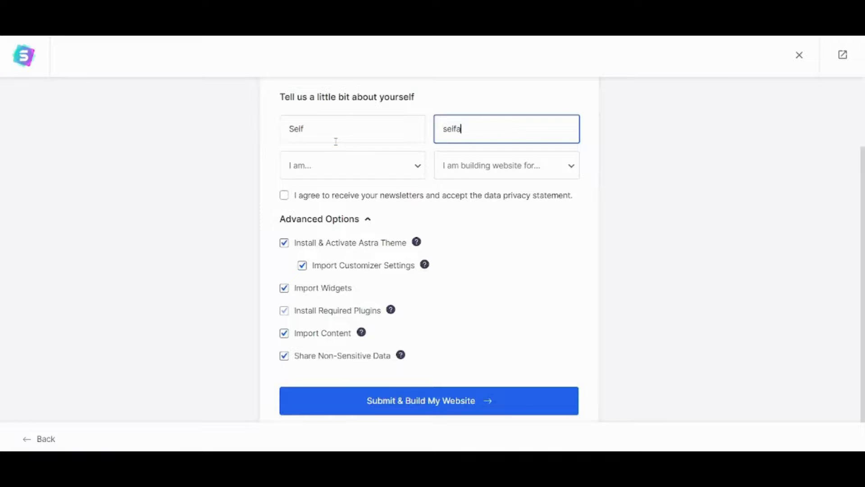
click(542, 158)
Step: Choose Beginner and Myself/My Company, collapse Advanced Options, and submit to build the site
key(Tab)
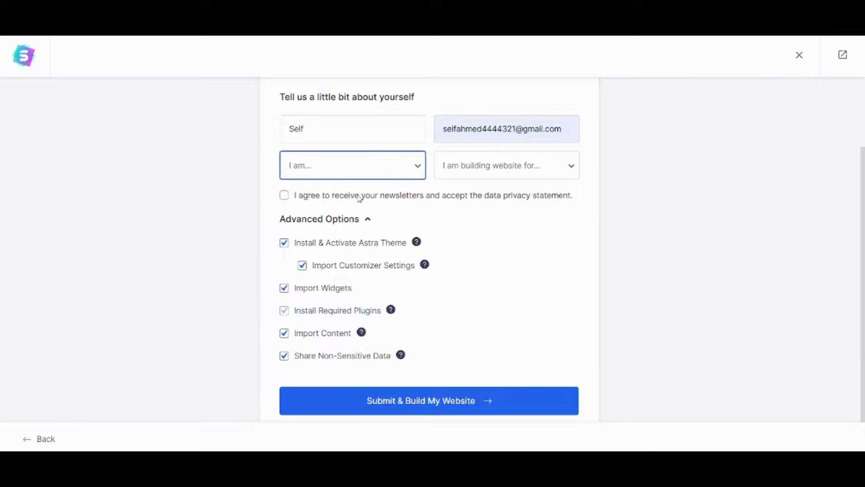
key(Down)
key(Tab)
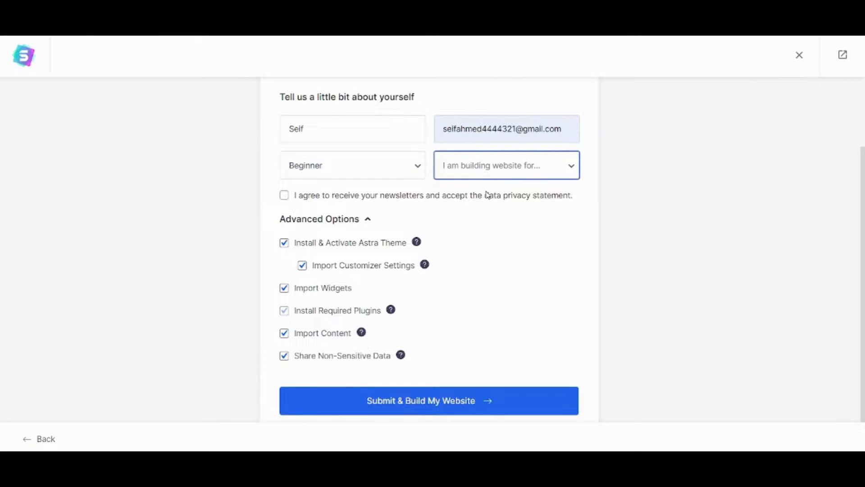
key(Down)
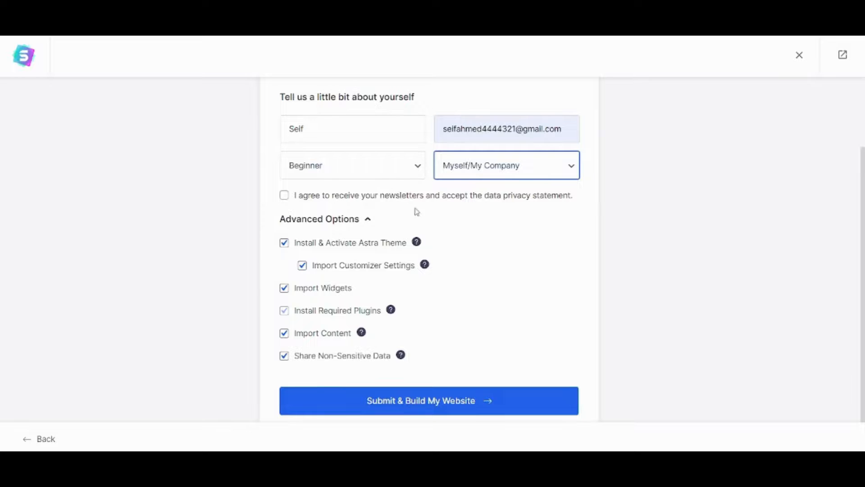
click(628, 228)
scroll(629, 227, down, 1)
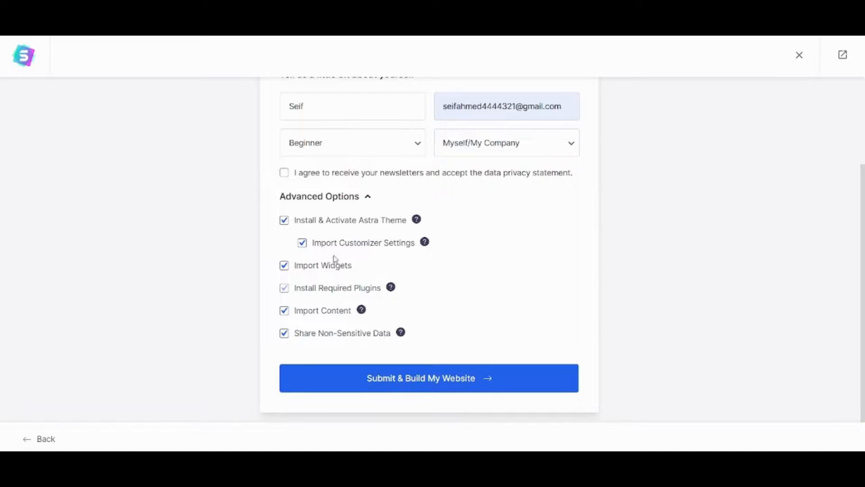
click(368, 197)
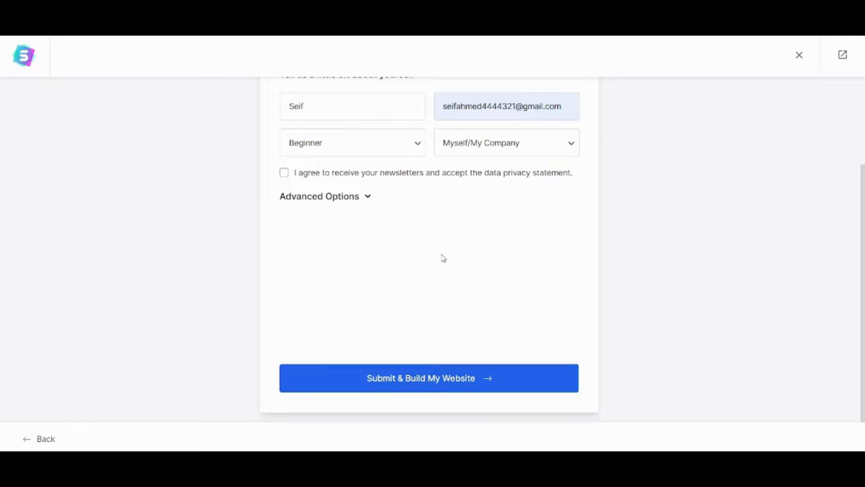
click(464, 377)
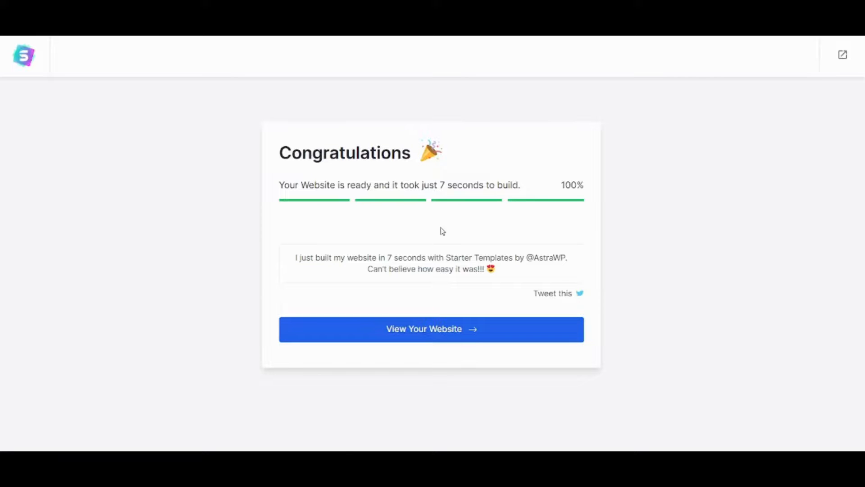
Step: Open the finished site with View Your Website on the Congratulations screen
click(445, 335)
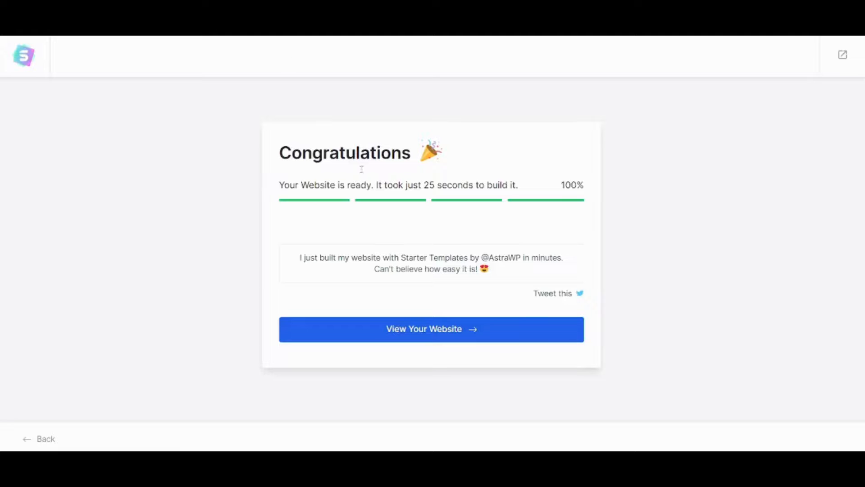
click(425, 338)
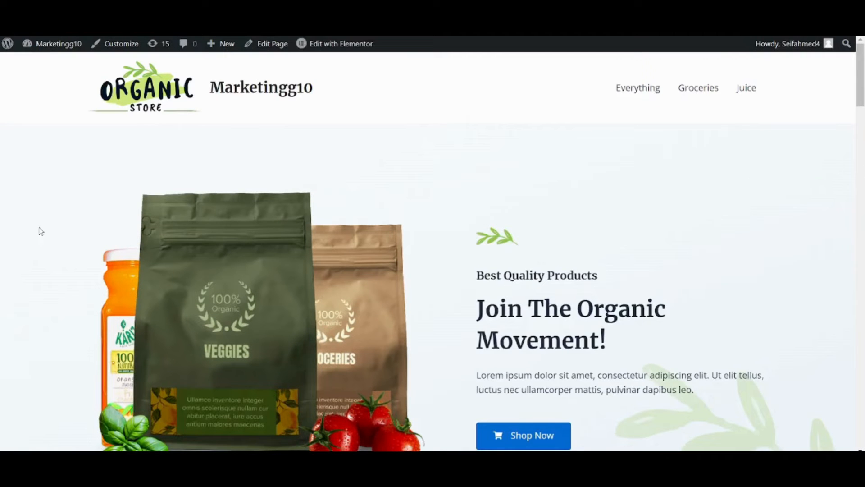
Step: Scroll through the Marketingg10 homepage's hero, products and category cards, then back up
scroll(40, 231, down, 15)
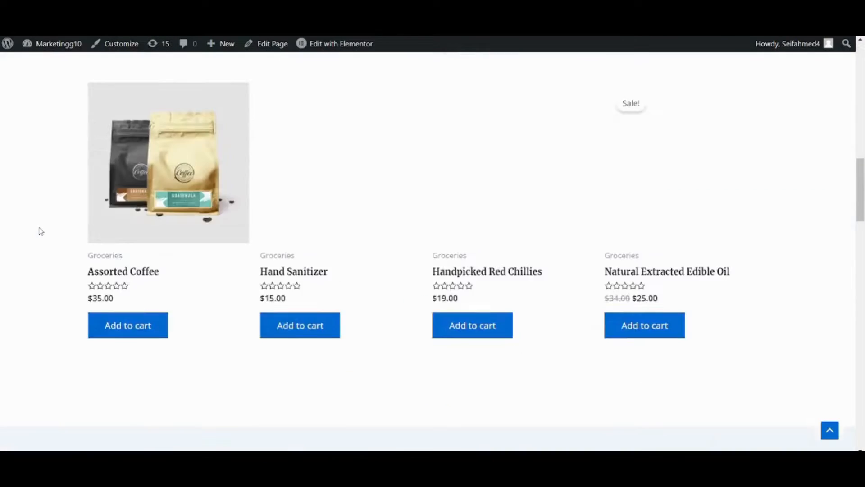
scroll(41, 232, up, 5)
scroll(41, 231, down, 5)
scroll(41, 231, up, 15)
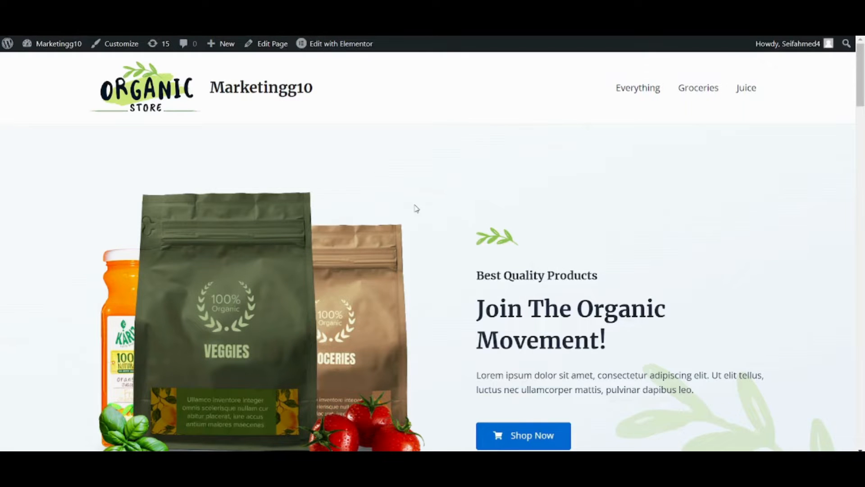
scroll(416, 209, down, 15)
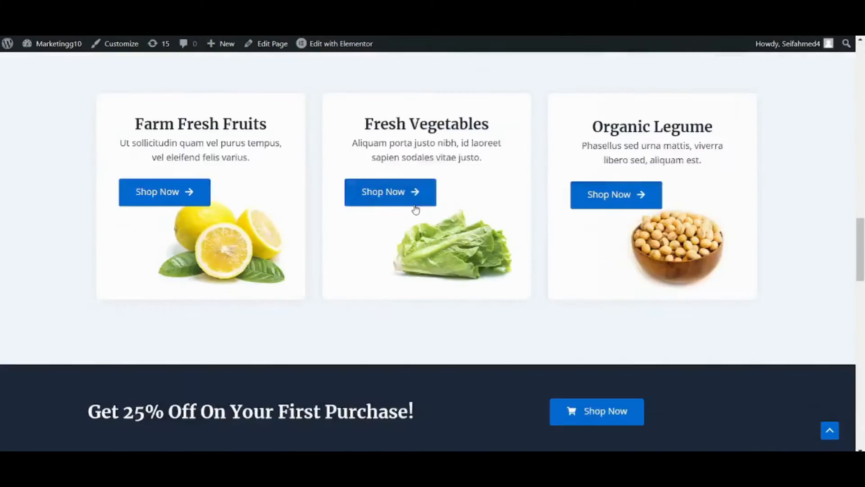
scroll(415, 206, up, 15)
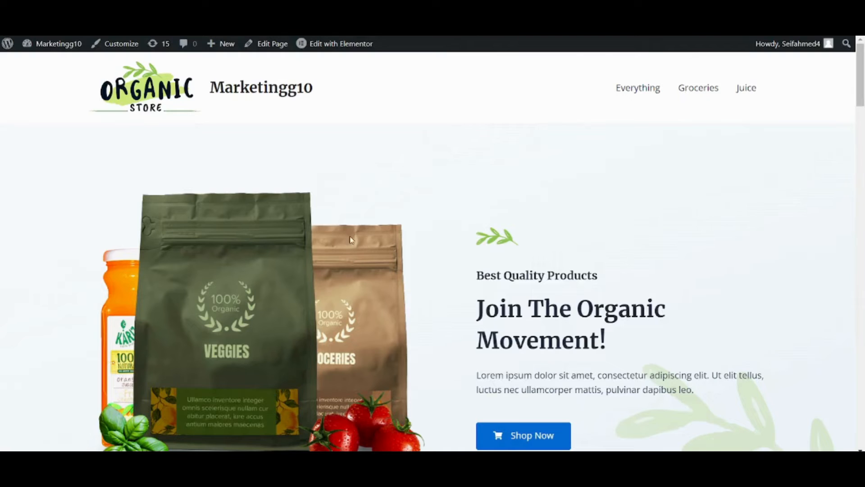
scroll(347, 233, down, 1)
scroll(346, 234, down, 20)
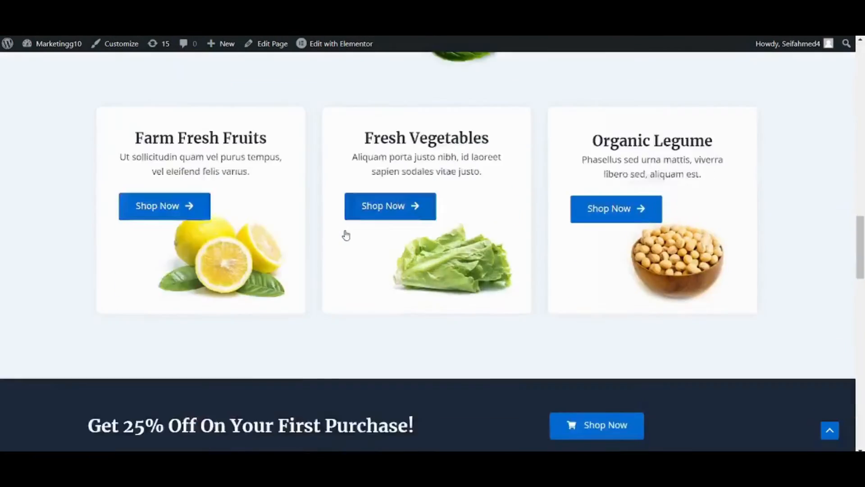
scroll(346, 233, up, 20)
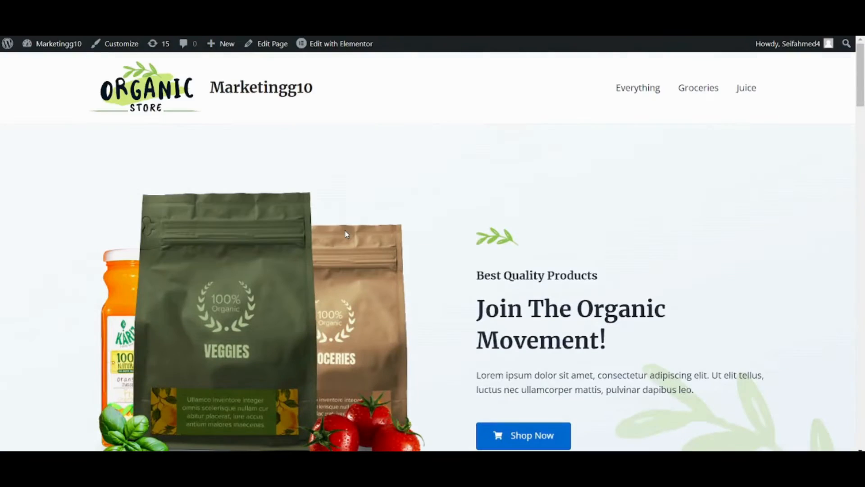